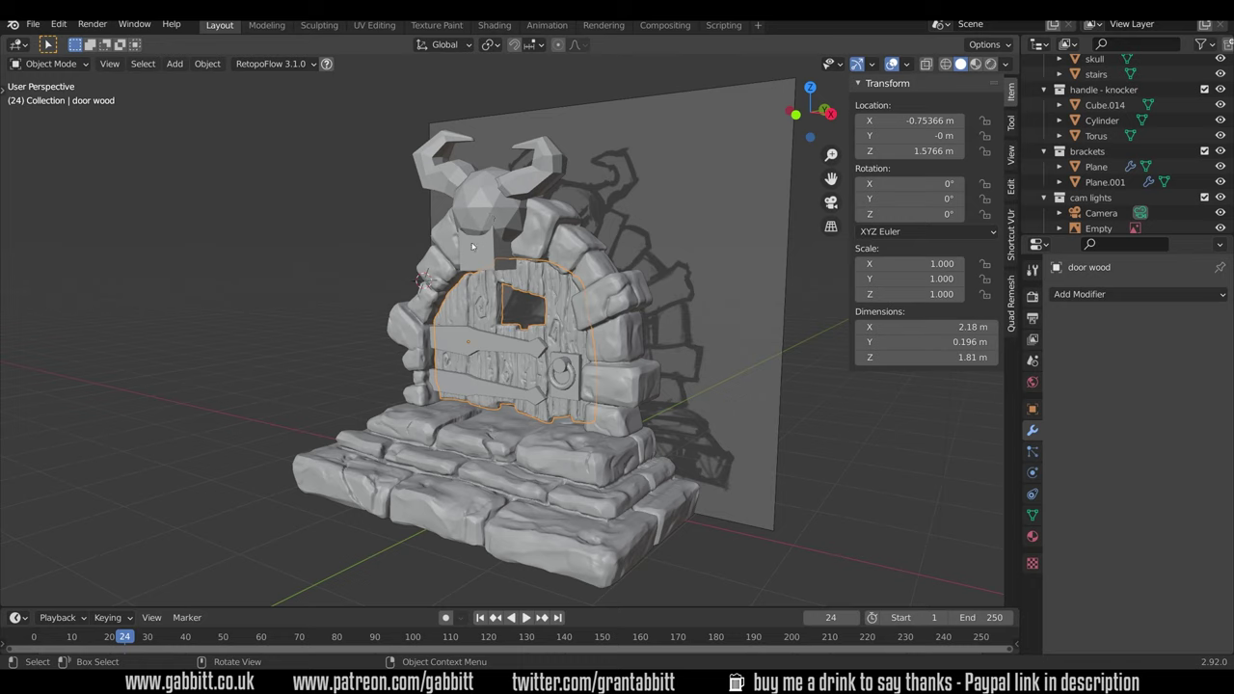
click(504, 182)
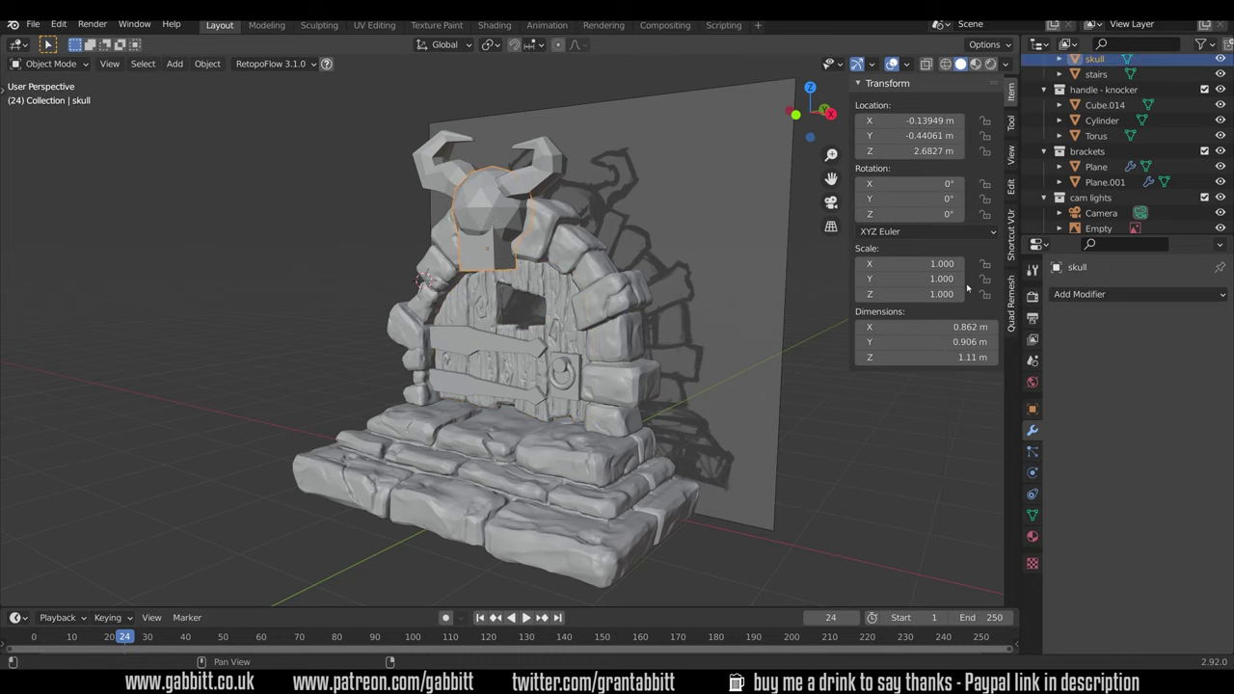
middle_drag(622, 246, 677, 237)
shift+click(546, 181)
middle_drag(511, 247, 551, 236)
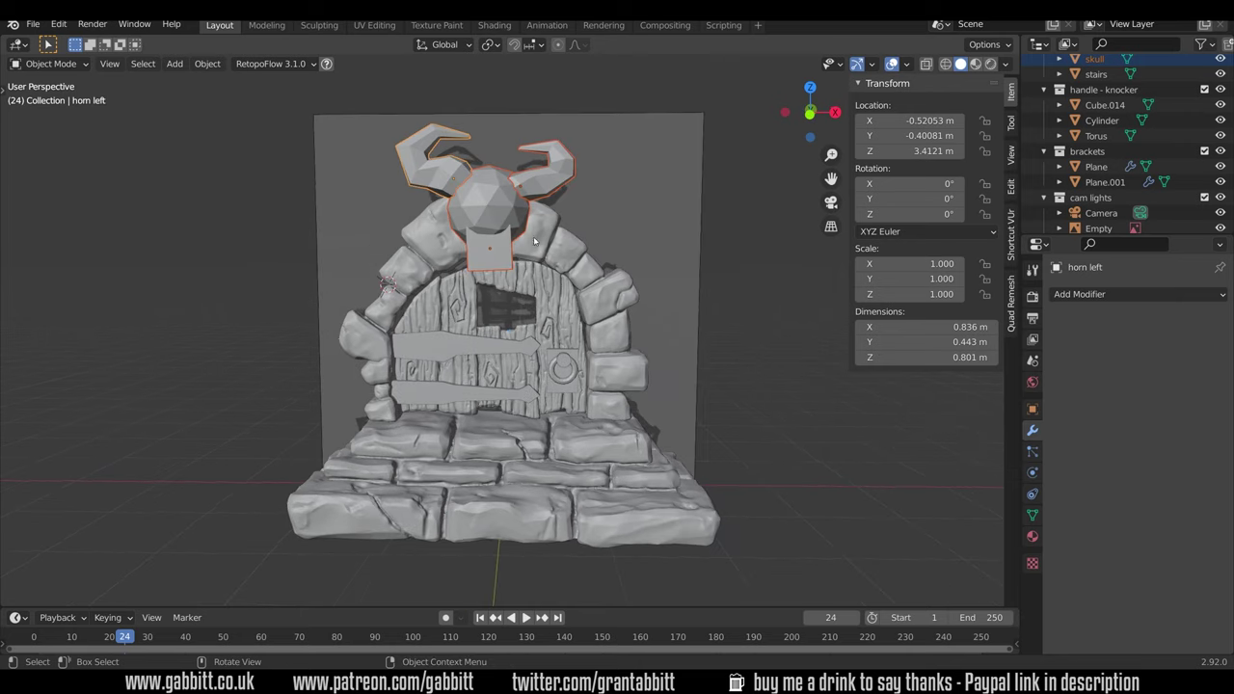
key(r)
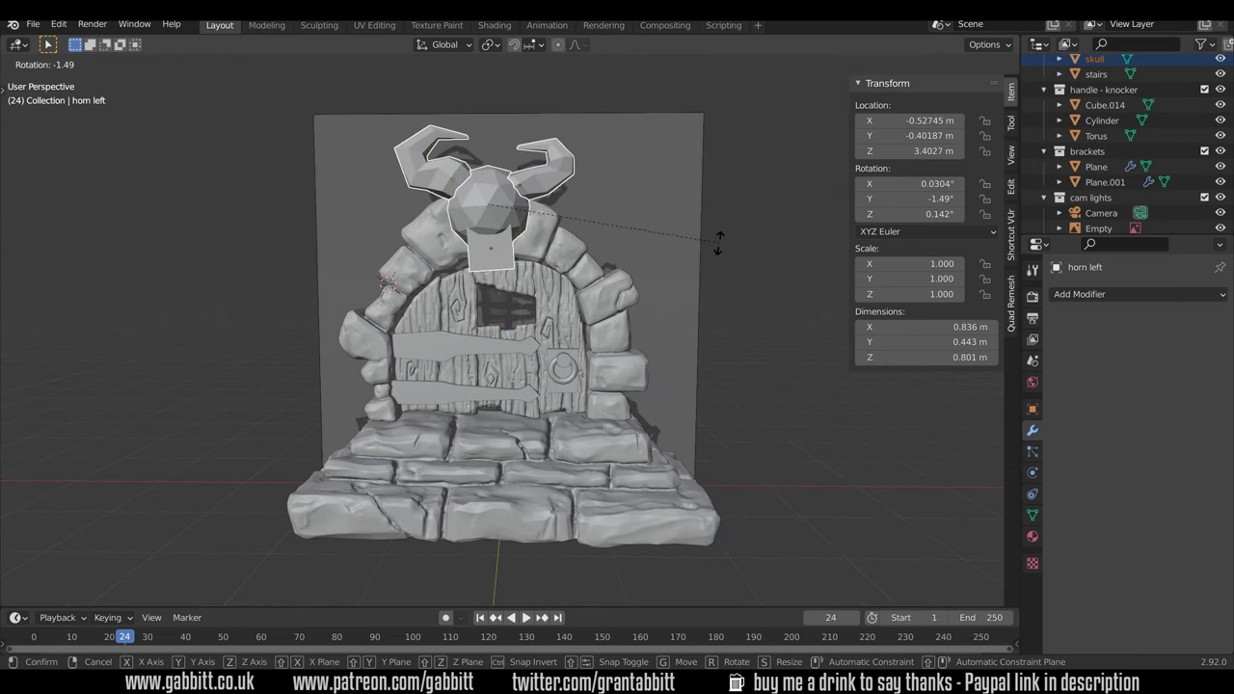
key(Escape)
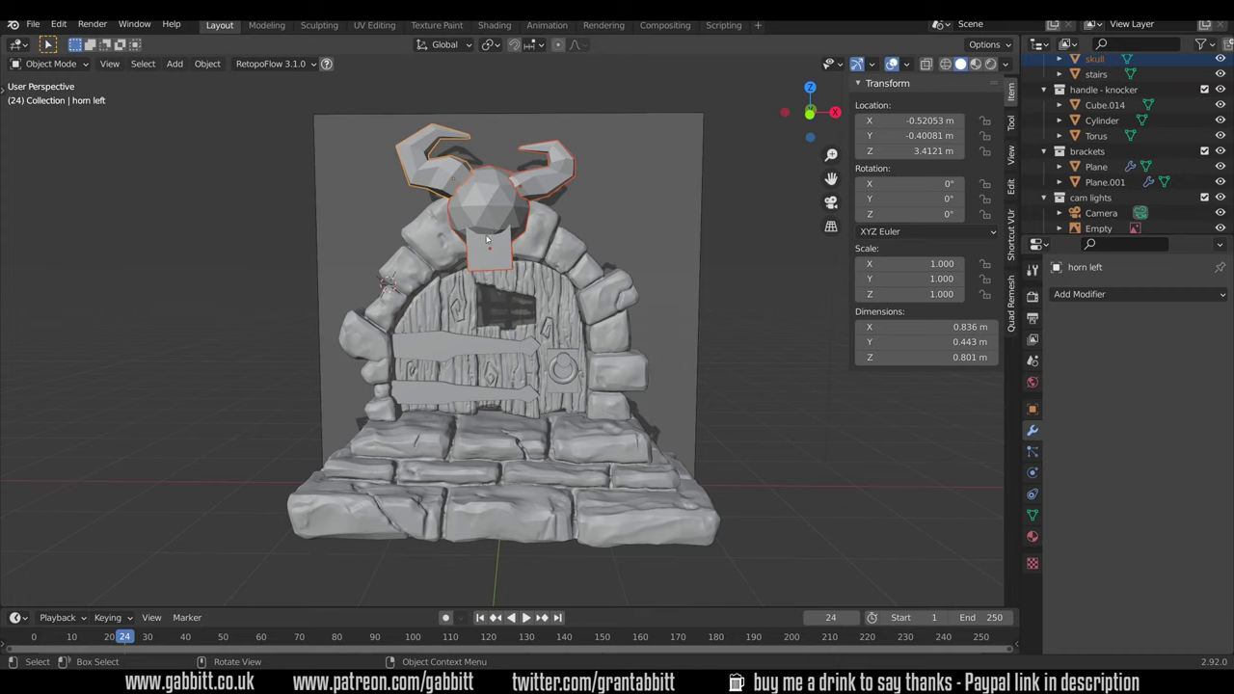
Step: Open the skull alone in the Sculpting workspace and voxel remesh it at a voxel size of 0.03
click(503, 223)
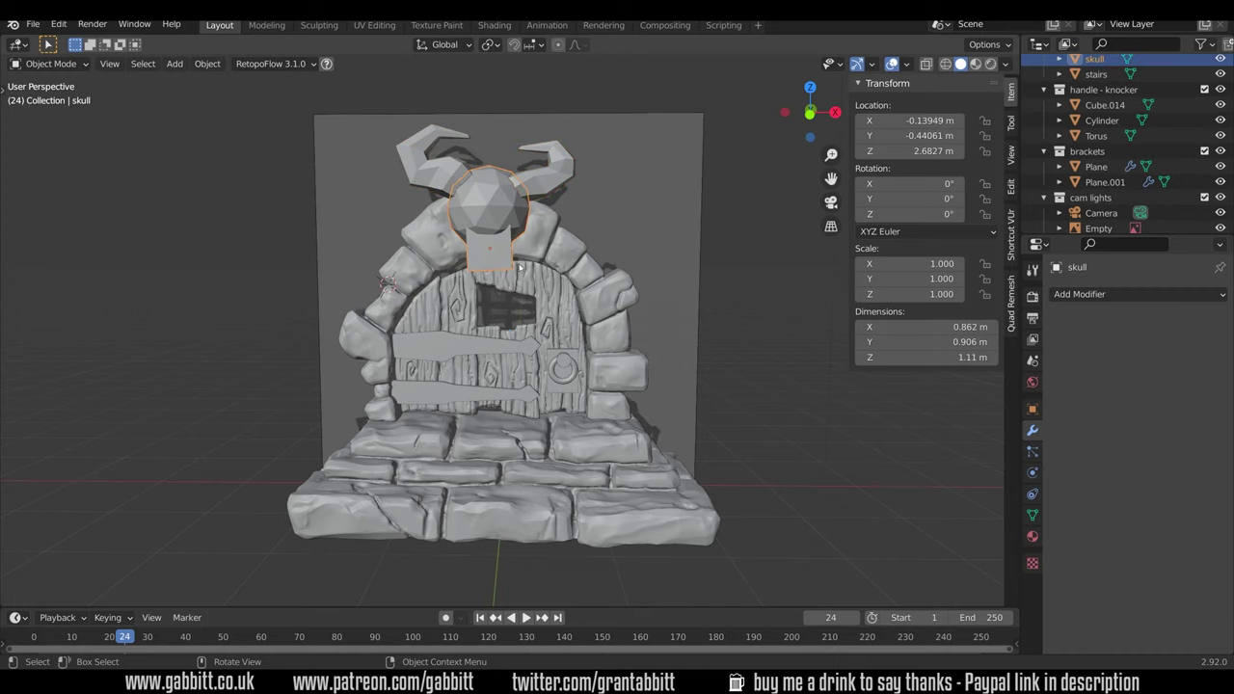
click(319, 27)
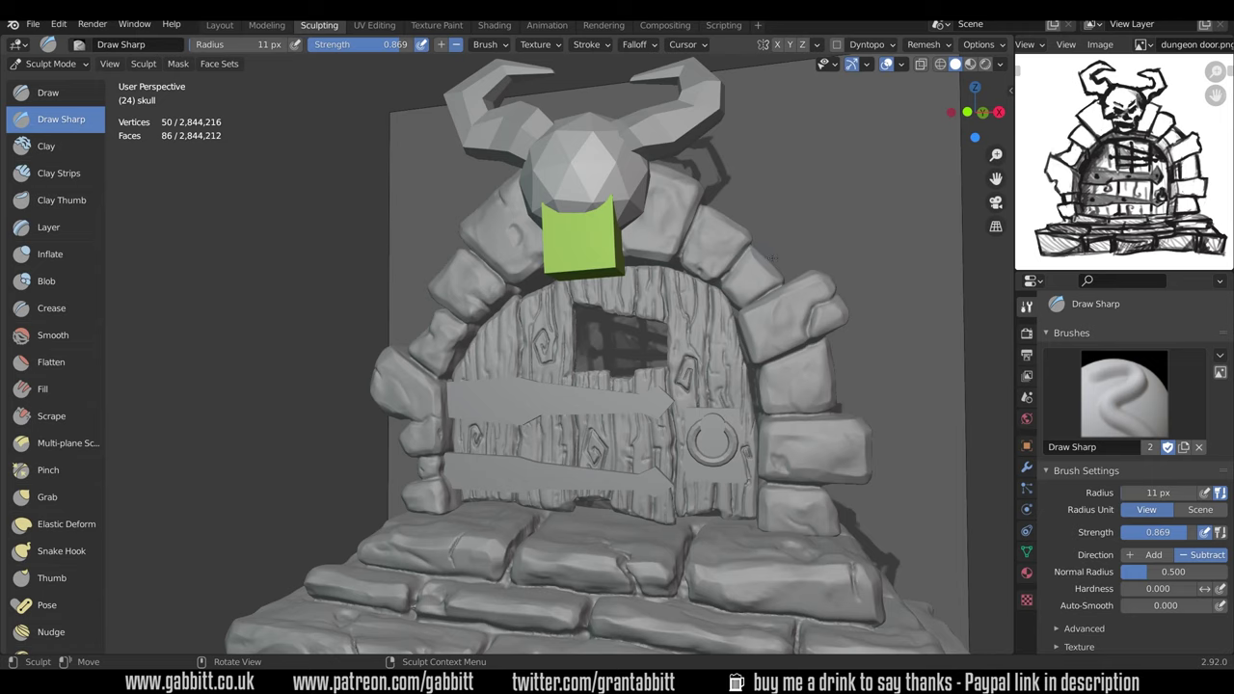
middle_drag(775, 258, 736, 230)
key(r)
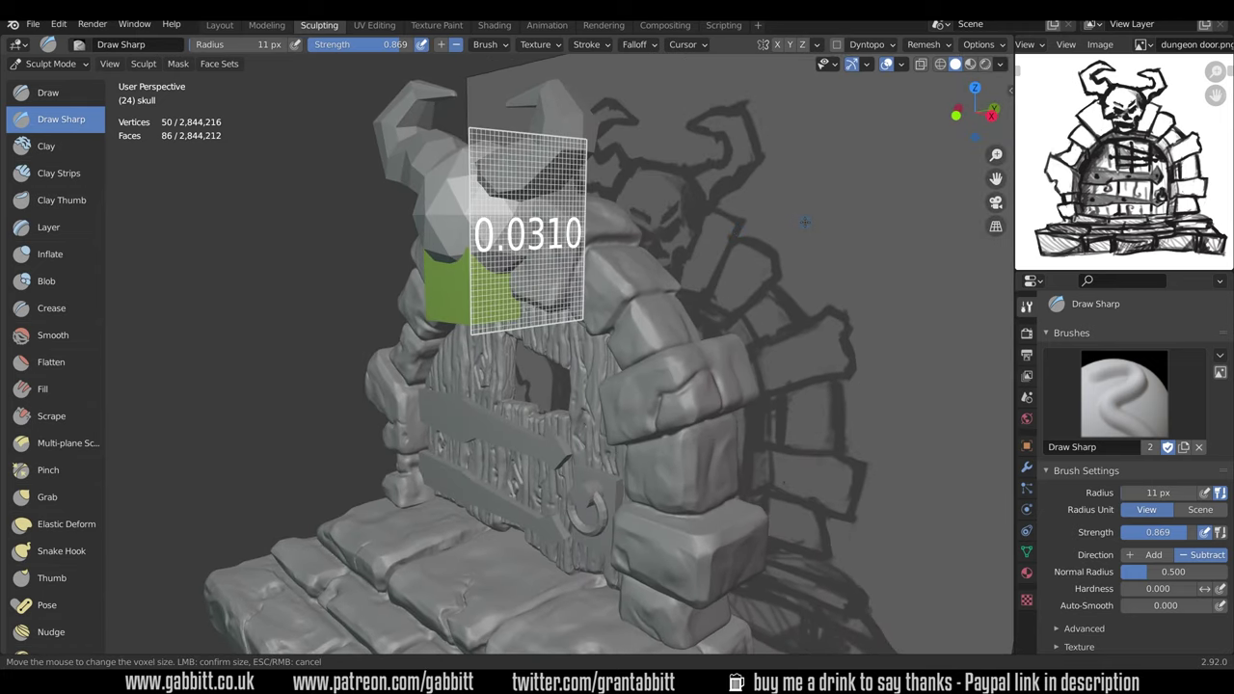
mouse_move(806, 223)
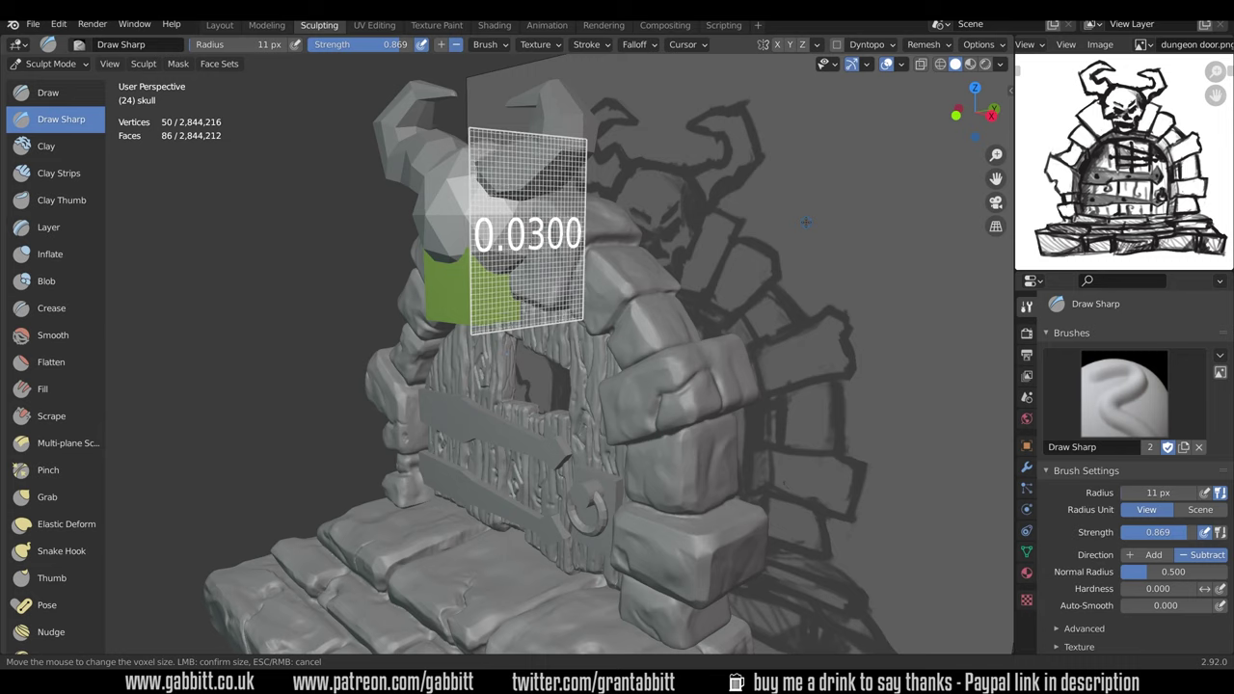
click(805, 223)
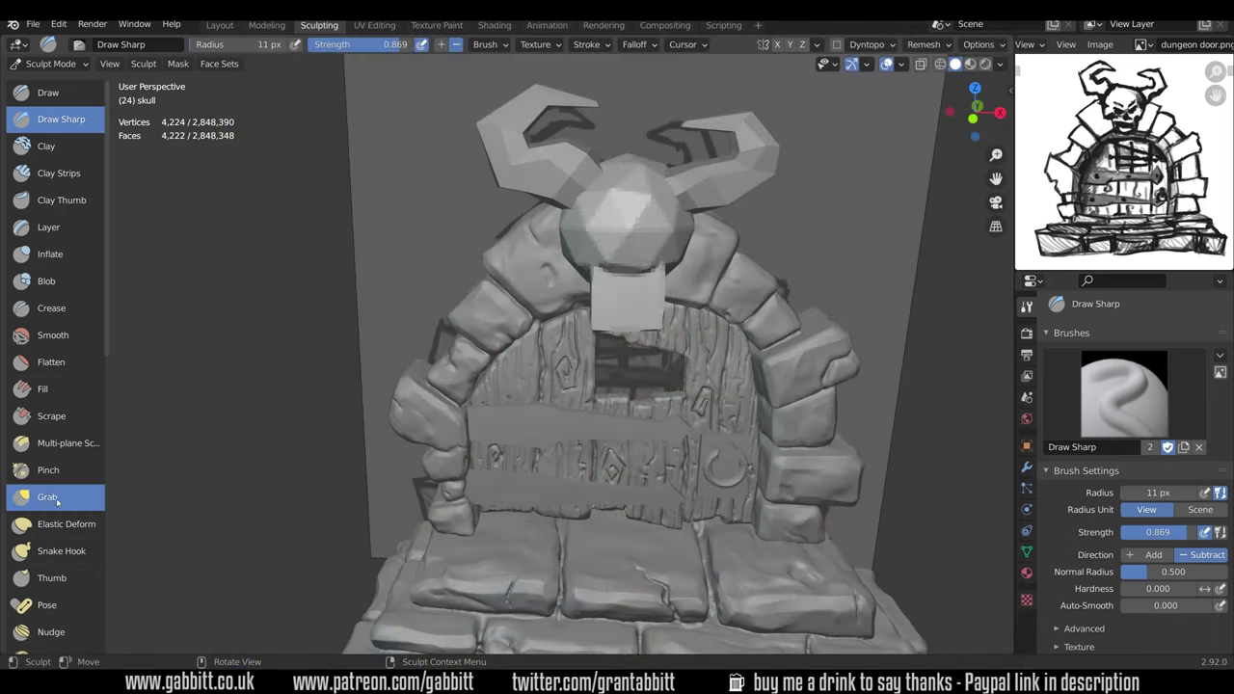
Step: With X symmetry and the Grab brush at 101 px, pull the skull's cheeks and blocky jaw into a tapered shape
click(55, 498)
middle_drag(715, 276, 710, 260)
key(f)
click(667, 297)
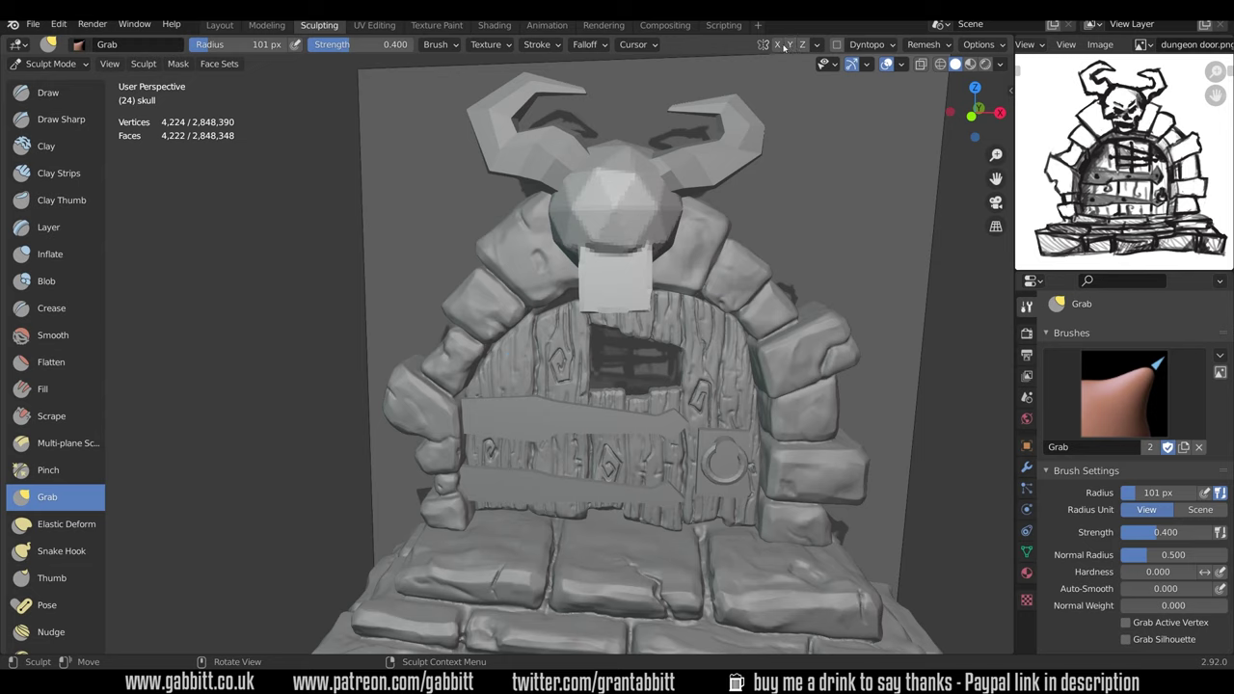
drag(651, 308, 638, 288)
mouse_move(657, 232)
mouse_down()
mouse_move(648, 225)
mouse_move(667, 241)
mouse_move(658, 246)
mouse_up()
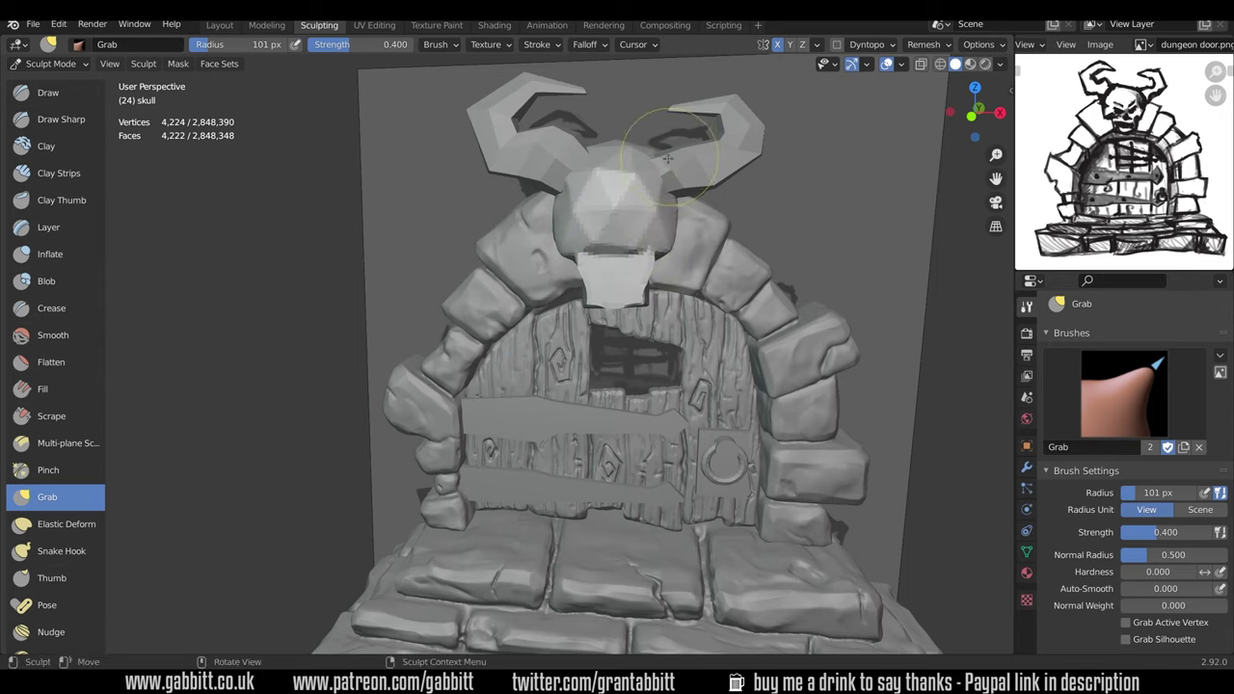
Step: Reshape the skull's profile and head-to-jaw transition from the side with a resized Grab brush
mouse_move(662, 337)
middle_down()
mouse_move(609, 333)
mouse_move(615, 305)
mouse_move(581, 310)
middle_up()
key(f)
click(629, 310)
drag(463, 308, 484, 289)
mouse_move(638, 234)
middle_down()
mouse_move(718, 258)
mouse_move(743, 151)
mouse_move(765, 267)
mouse_move(812, 256)
middle_up()
key(f)
drag(765, 210, 766, 195)
mouse_move(755, 198)
middle_down()
mouse_move(801, 212)
mouse_move(735, 212)
mouse_move(738, 187)
middle_up()
Step: Carve the eye sockets into the skull using the Draw brush in subtract mode at 89 px
key(x)
shift+middle_drag(738, 189, 653, 289)
mouse_move(696, 207)
ctrl+mouse_down()
mouse_move(735, 223)
mouse_move(723, 244)
ctrl+mouse_up()
middle_drag(794, 236, 783, 257)
key(f)
click(711, 281)
ctrl+drag(696, 279, 656, 326)
middle_drag(689, 323, 636, 251)
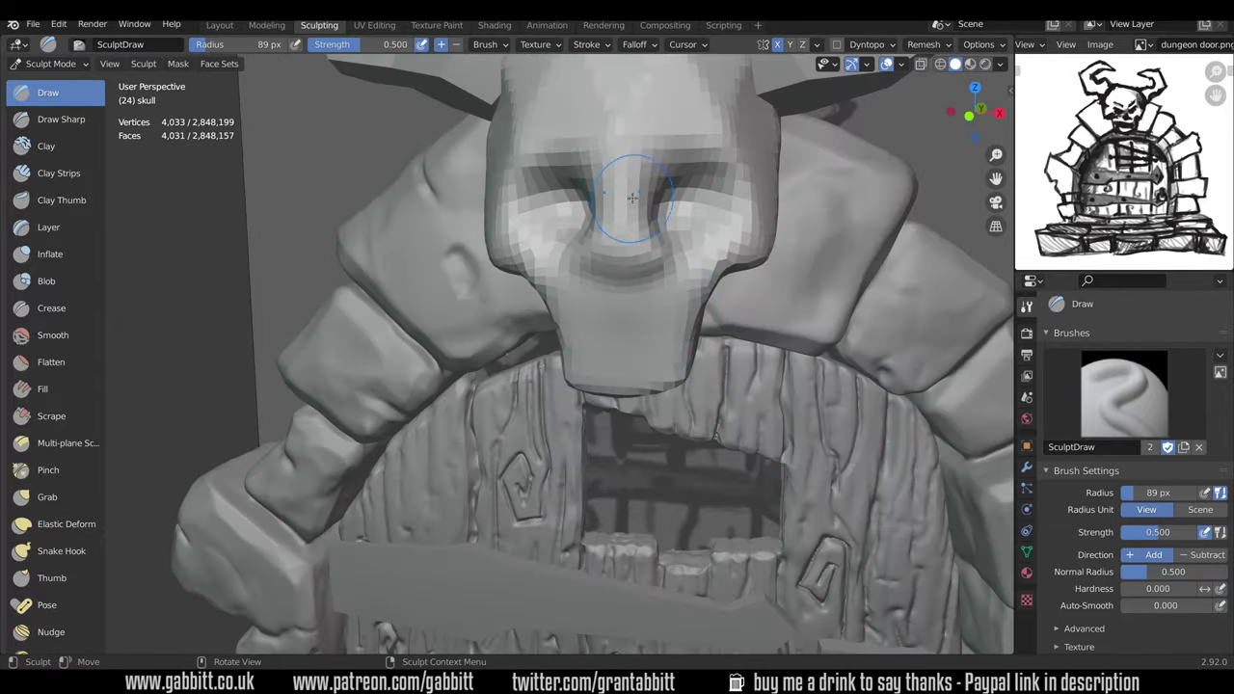
Step: Build up the brow ridge above the eye sockets with the Draw brush at 89 px
drag(632, 160, 740, 168)
mouse_move(740, 184)
middle_down()
mouse_move(718, 164)
mouse_move(689, 197)
middle_up()
middle_drag(650, 264, 663, 248)
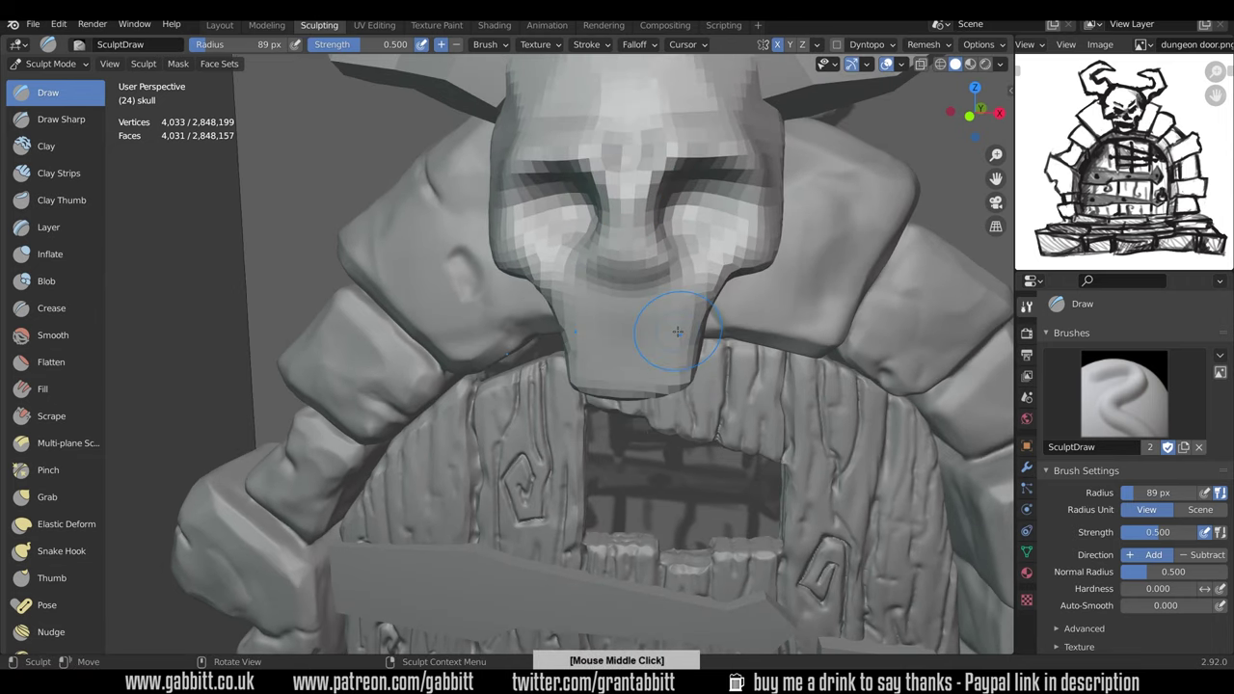
mouse_move(593, 324)
middle_down()
mouse_move(661, 399)
mouse_move(424, 193)
mouse_move(627, 261)
mouse_move(795, 281)
mouse_move(614, 306)
middle_up()
Step: Refine the skull's side profile, forehead and cheekbones with the Grab brush at 101 px
key(g)
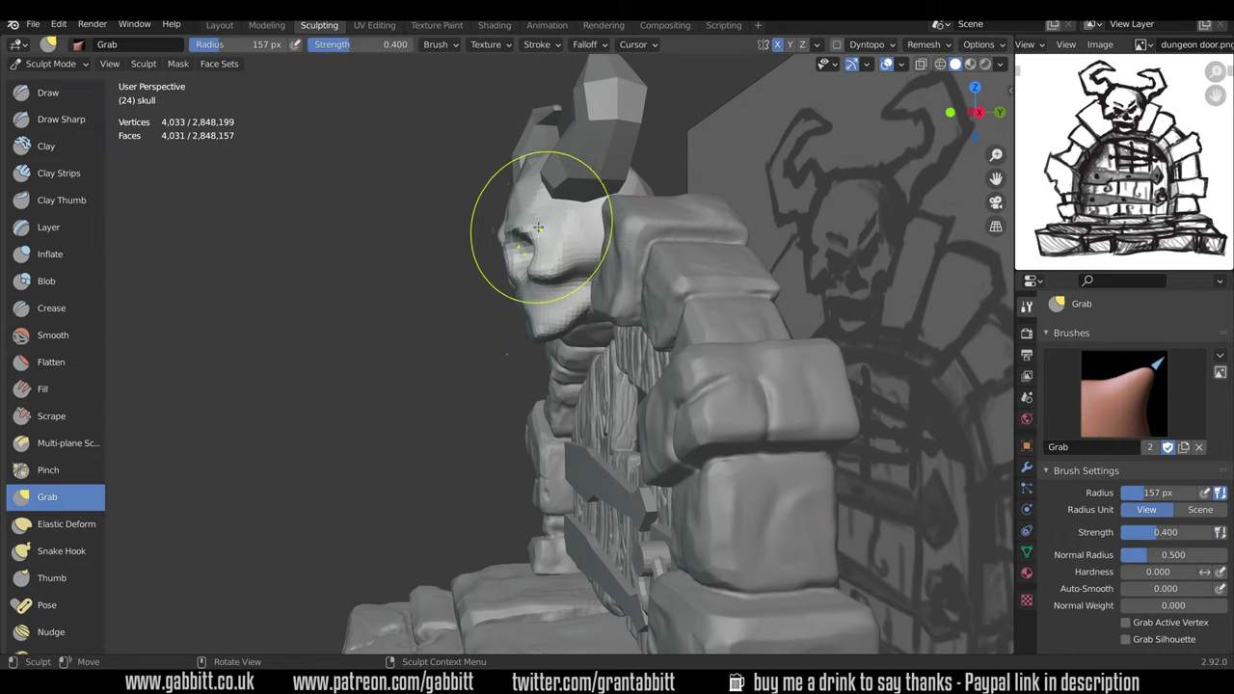
mouse_move(559, 264)
middle_down()
mouse_move(525, 279)
mouse_move(525, 378)
middle_up()
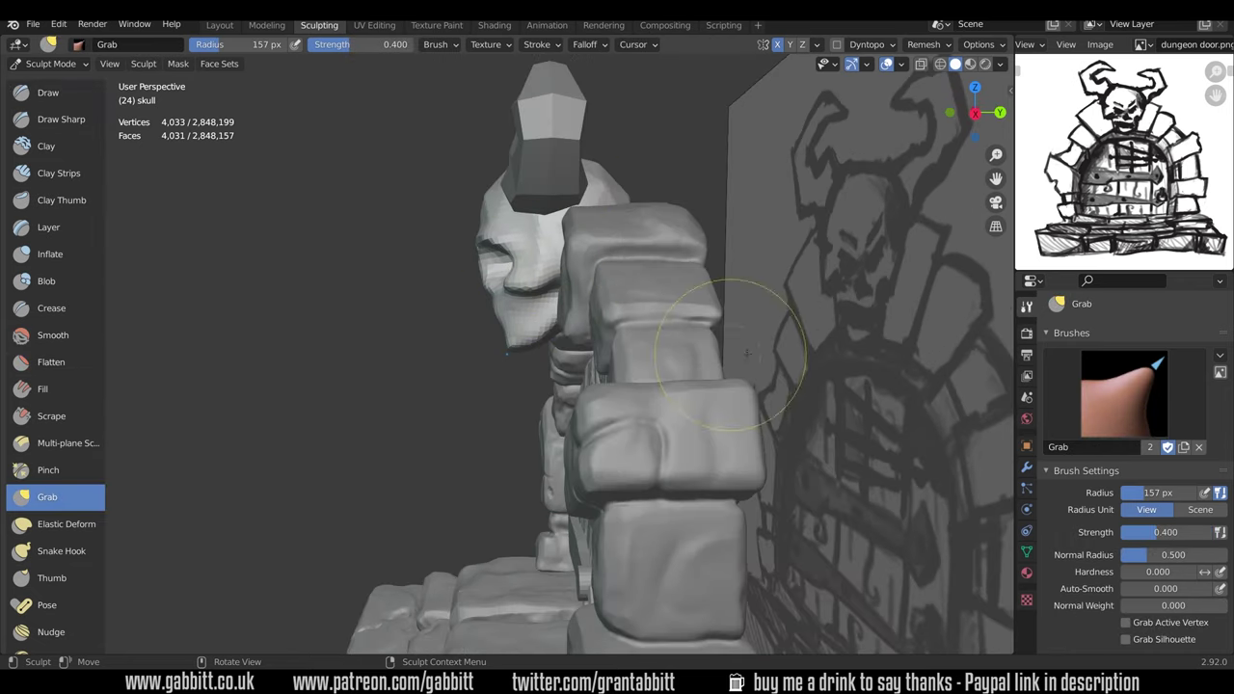
key(f)
click(604, 260)
drag(520, 258, 515, 258)
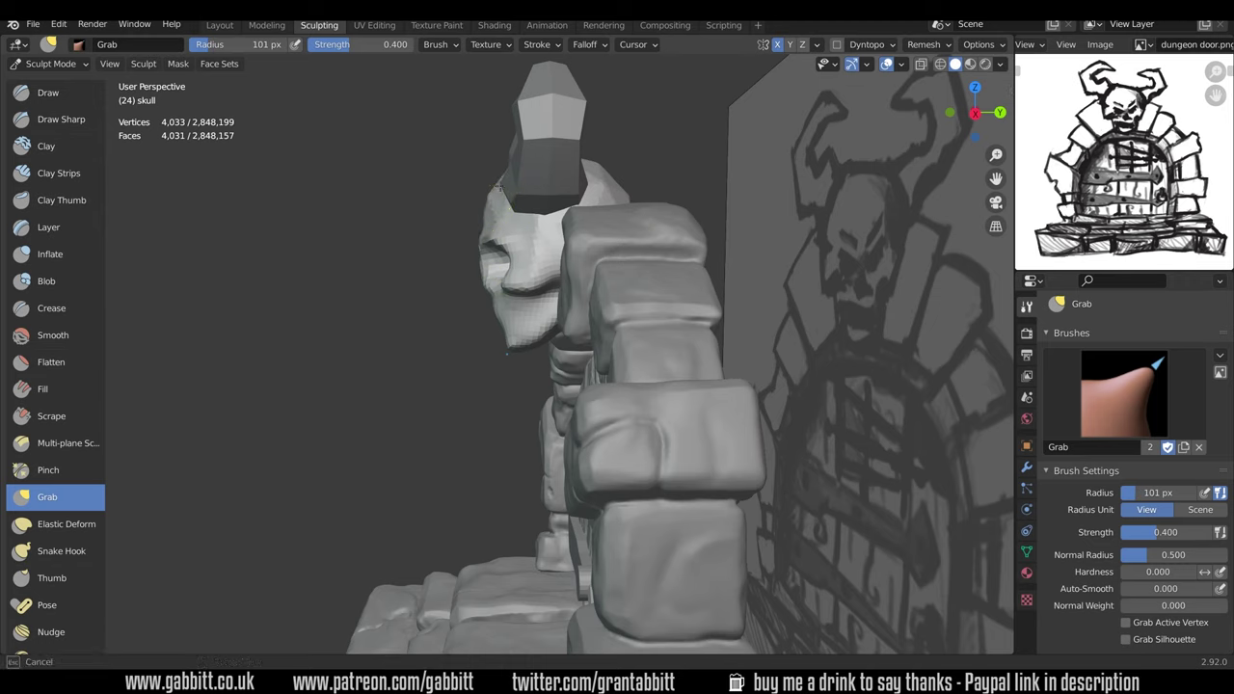
mouse_move(482, 250)
middle_down()
mouse_move(669, 226)
mouse_move(697, 297)
middle_up()
scroll(697, 297, up, 4)
middle_drag(718, 217, 696, 199)
middle_drag(775, 185, 757, 394)
scroll(725, 231, down, 8)
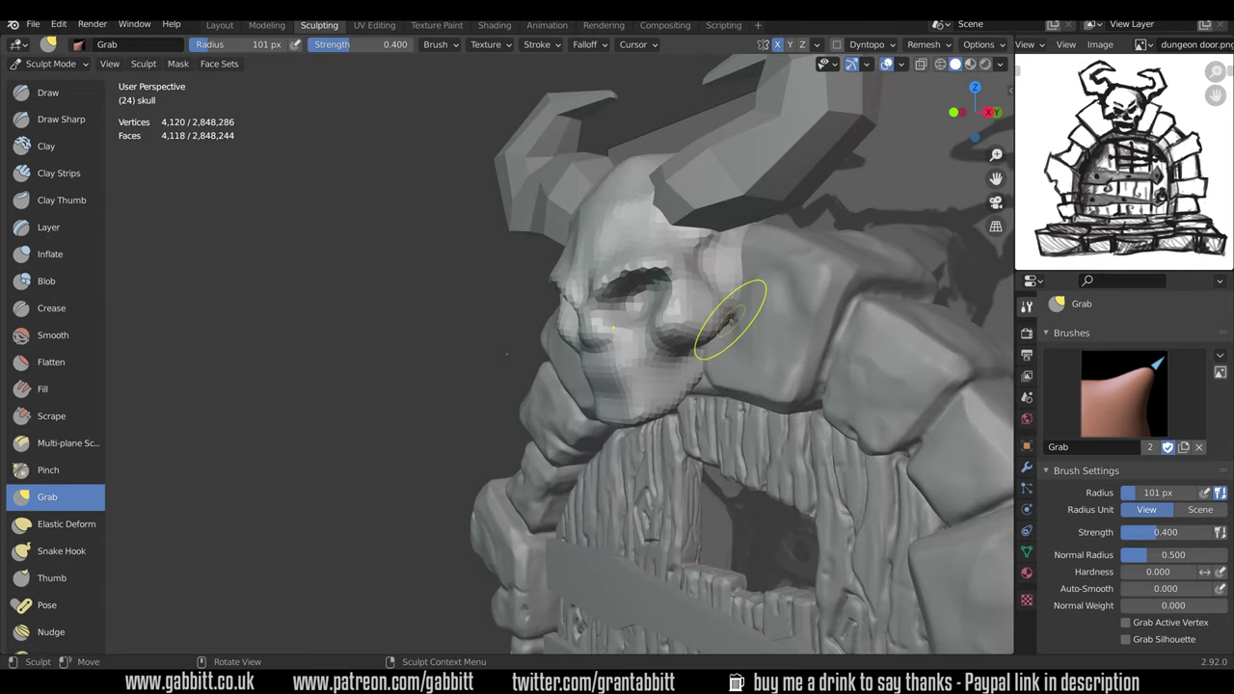
Step: Set a finer voxel size of about 0.01 and remesh the skull
key(shift+r)
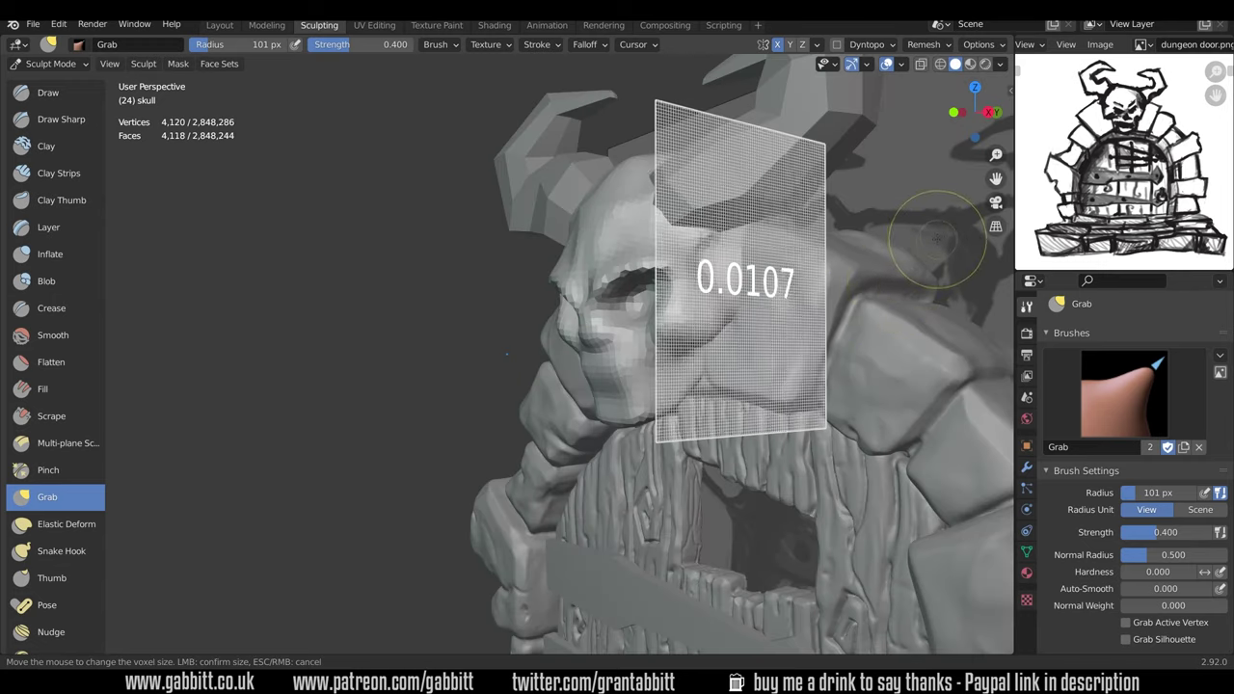
click(945, 231)
key(ctrl+r)
Step: Define the contours around the eyes and nose with the Crease brush at 60 px
mouse_move(686, 343)
middle_down()
mouse_move(753, 349)
mouse_move(752, 381)
mouse_move(779, 374)
mouse_move(781, 313)
mouse_move(800, 276)
middle_up()
key(shift+c)
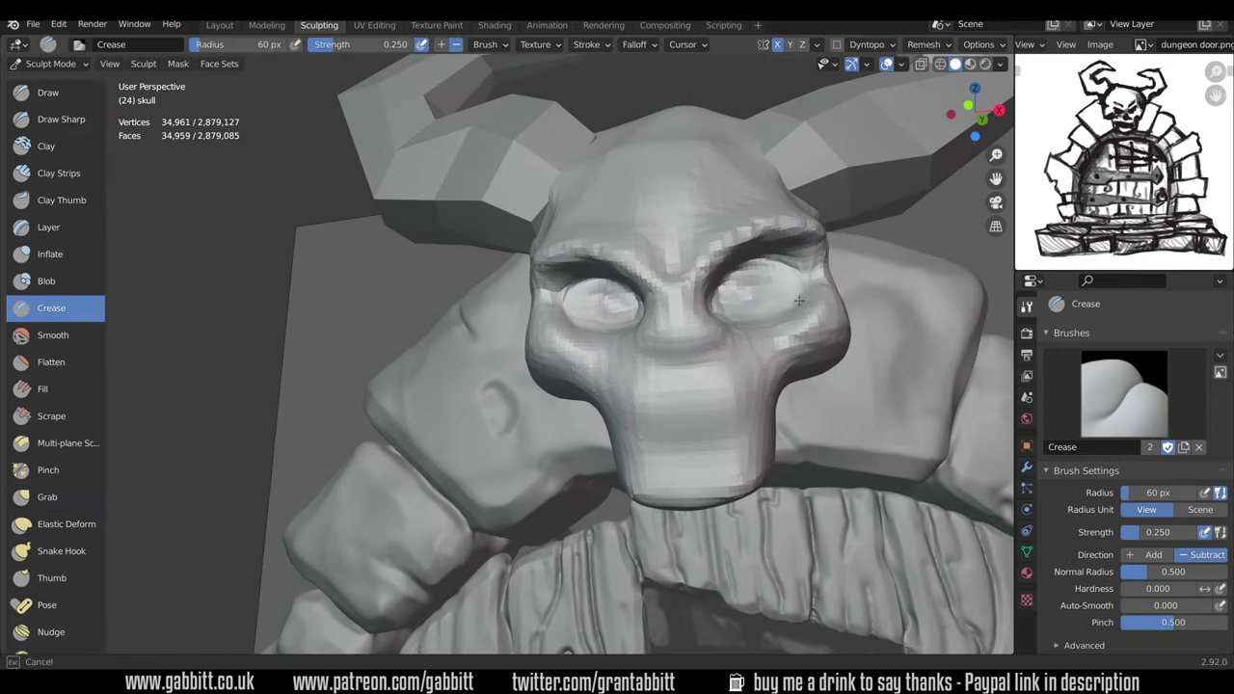
drag(793, 307, 798, 301)
middle_drag(771, 318, 698, 345)
drag(699, 345, 690, 351)
Step: Hollow out the nose cavity and shape the surrounding cheeks and jaw with the Draw brush
key(x)
key(f)
mouse_move(689, 351)
middle_down()
mouse_move(704, 359)
mouse_move(705, 345)
middle_up()
ctrl+drag(705, 345, 701, 338)
middle_drag(702, 340, 708, 317)
mouse_move(719, 396)
middle_down()
mouse_move(723, 366)
mouse_move(831, 357)
middle_up()
mouse_move(763, 398)
middle_down()
mouse_move(877, 364)
mouse_move(901, 381)
mouse_move(824, 347)
mouse_move(749, 254)
mouse_move(777, 237)
mouse_move(702, 258)
mouse_move(521, 267)
middle_up()
middle_drag(588, 357, 762, 350)
scroll(786, 332, up, 3)
middle_drag(811, 308, 657, 352)
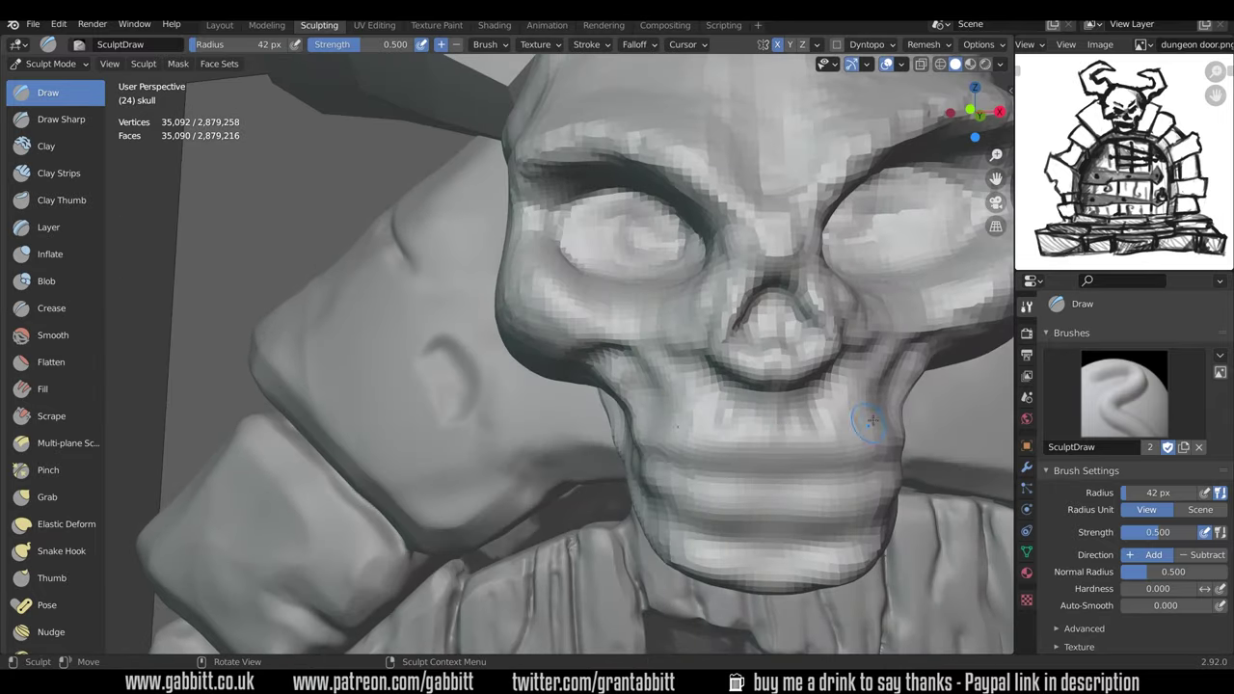
middle_drag(888, 395, 829, 385)
Step: Carve the mouth line and the gaps between the upper and lower teeth with Draw Sharp at 27 px
click(61, 118)
middle_drag(674, 366, 757, 318)
middle_drag(585, 336, 646, 321)
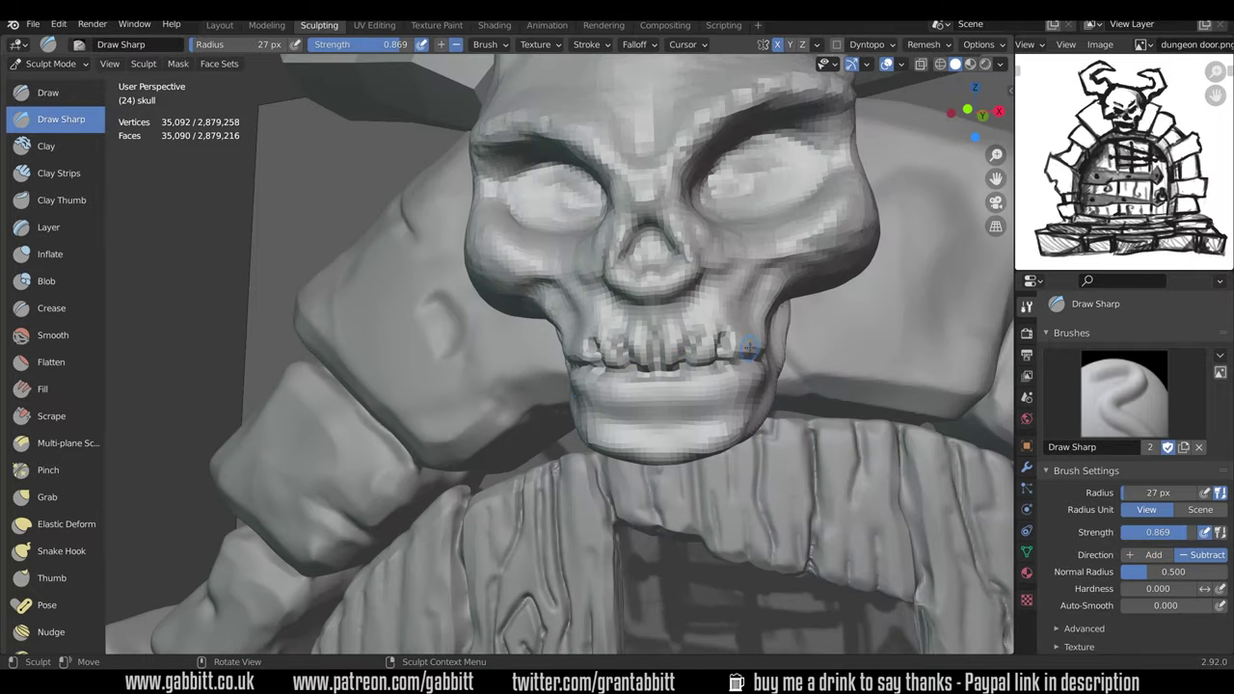
middle_drag(709, 406, 718, 289)
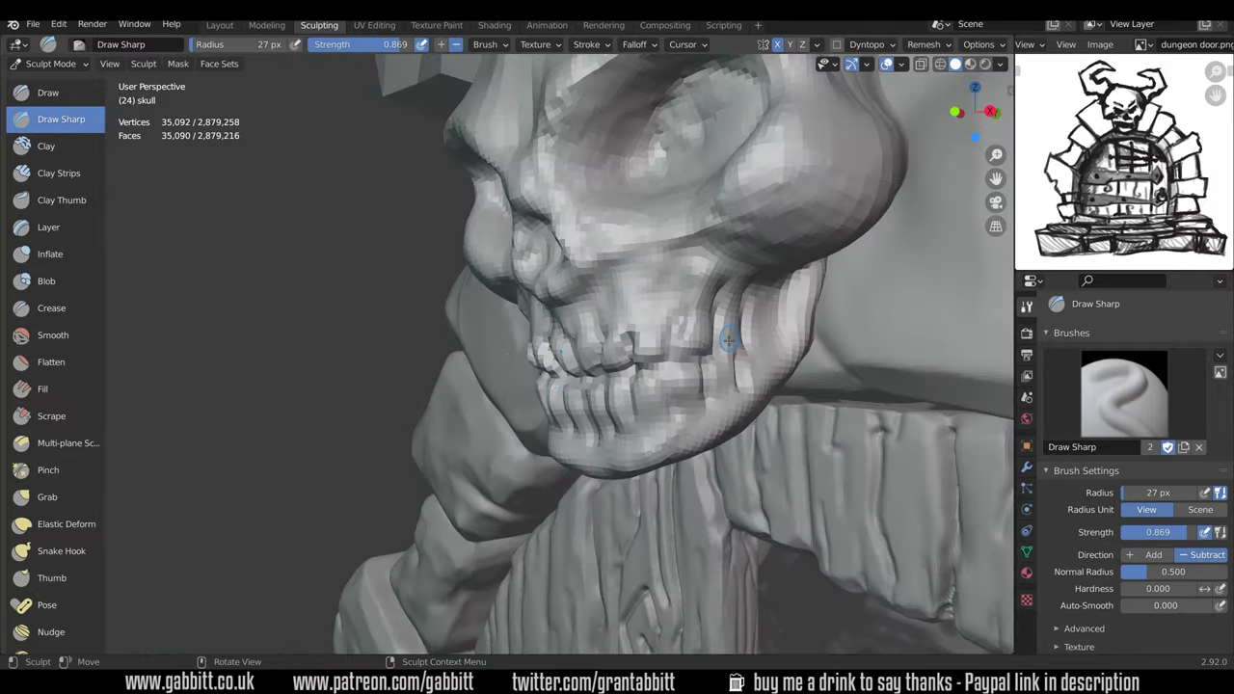
scroll(659, 374, down, 5)
middle_drag(659, 374, 745, 368)
scroll(718, 380, down, 2)
scroll(804, 336, down, 1)
mouse_move(809, 332)
middle_down()
mouse_move(681, 385)
mouse_move(742, 472)
middle_up()
Step: Adjust the skull's overall proportions from several sides with the Grab brush
scroll(682, 385, up, 7)
click(48, 498)
middle_drag(357, 318, 537, 258)
middle_drag(674, 270, 665, 339)
mouse_move(668, 200)
middle_down()
mouse_move(669, 263)
mouse_move(752, 318)
mouse_move(796, 449)
mouse_move(672, 432)
mouse_move(742, 300)
mouse_move(695, 281)
mouse_move(571, 289)
mouse_move(487, 270)
mouse_move(518, 240)
mouse_move(727, 259)
mouse_move(665, 241)
mouse_move(718, 252)
mouse_move(735, 147)
mouse_move(761, 308)
middle_up()
Step: Rework the lower teeth and chin area with the Clay Strips brush at 73 px
key(c)
key(f)
click(679, 251)
ctrl+middle_drag(617, 159, 703, 253)
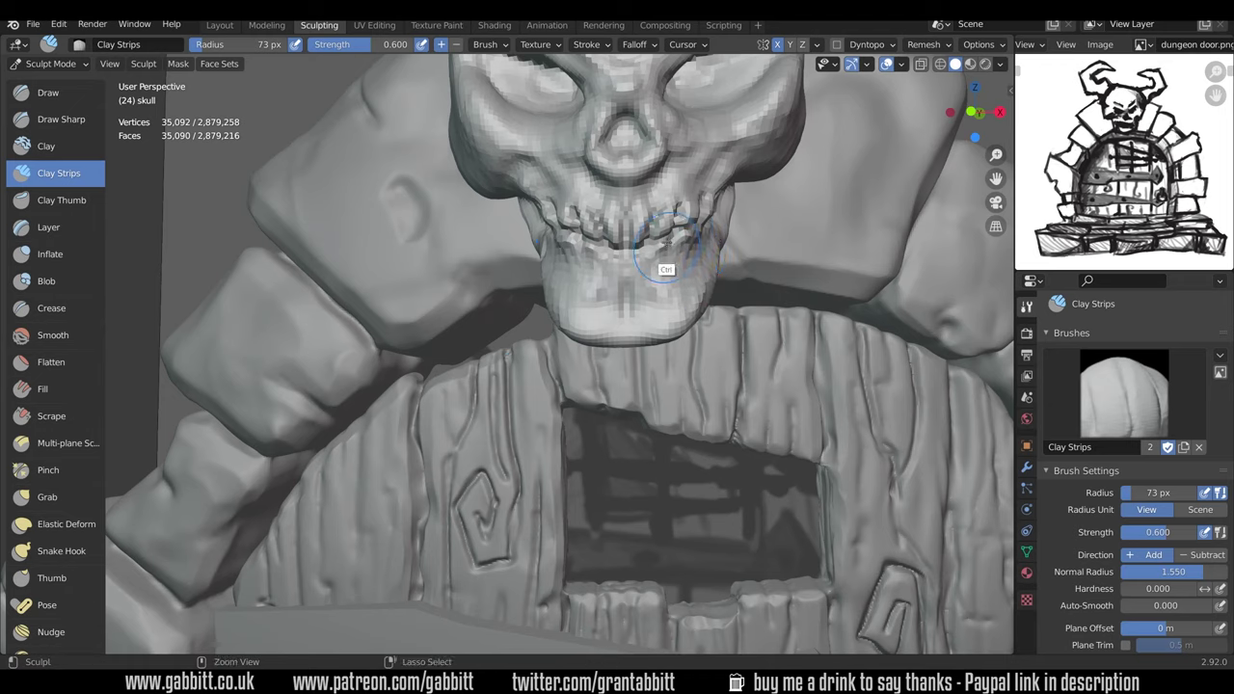
middle_drag(651, 294, 590, 282)
Step: Build up long, thick front teeth over the mouth with a resized Draw brush
click(48, 94)
key(f)
mouse_move(665, 260)
middle_down()
mouse_move(688, 255)
mouse_move(660, 267)
middle_up()
click(669, 255)
drag(636, 282, 640, 253)
middle_drag(665, 252, 582, 247)
drag(702, 217, 711, 261)
middle_drag(665, 252, 734, 252)
mouse_move(646, 205)
middle_down()
mouse_move(758, 337)
mouse_move(589, 260)
middle_up()
Step: Cut sharp grooves around the teeth and upper face with the Draw Sharp brush
click(60, 120)
drag(677, 217, 680, 262)
middle_drag(742, 270, 663, 239)
drag(793, 119, 790, 128)
mouse_move(790, 129)
middle_down()
mouse_move(698, 322)
mouse_move(771, 321)
mouse_move(540, 289)
mouse_move(805, 387)
mouse_move(779, 392)
mouse_move(772, 439)
middle_up()
scroll(718, 329, down, 3)
Step: Choose a smaller voxel size and remesh the skull for finer detail
click(48, 93)
key(shift+r)
click(800, 386)
key(ctrl+r)
Step: Sharpen the angry brow and eye socket edges with the Crease brush at 70 px
click(52, 308)
middle_drag(725, 178, 754, 214)
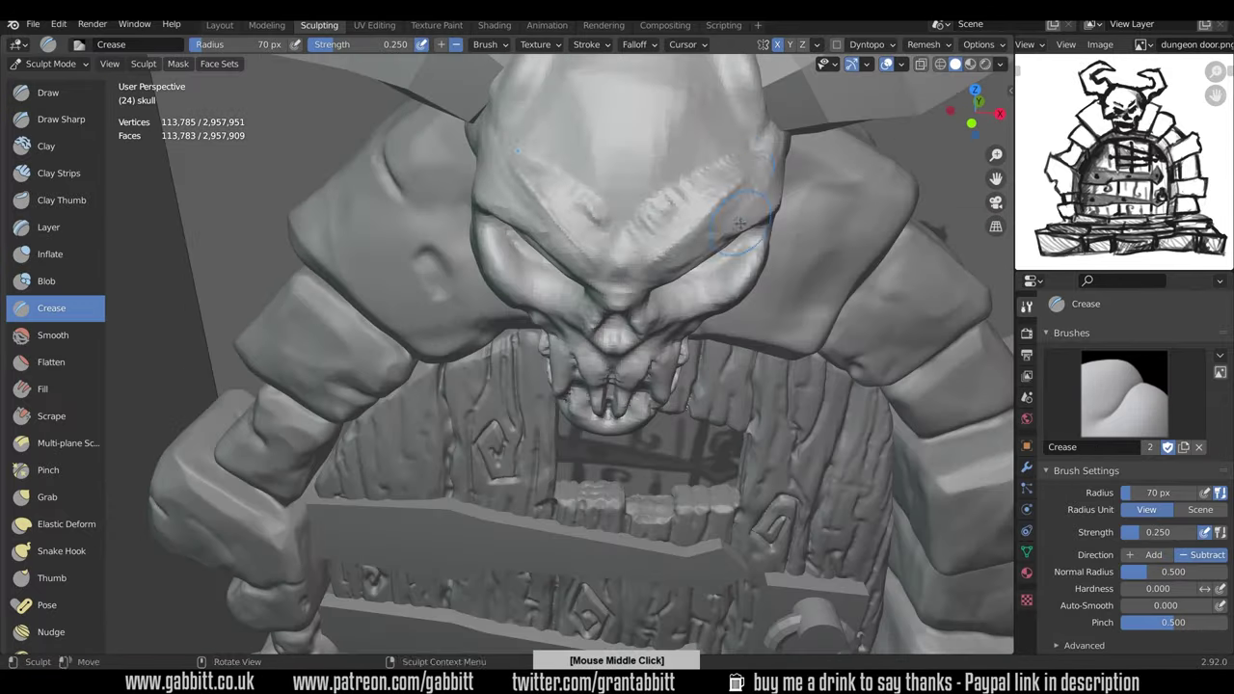
mouse_move(771, 146)
middle_down()
mouse_move(653, 168)
mouse_move(716, 347)
mouse_move(723, 415)
mouse_move(636, 293)
middle_up()
mouse_move(633, 292)
shift+middle_down()
mouse_move(630, 279)
mouse_move(661, 308)
mouse_move(621, 325)
shift+middle_up()
mouse_move(608, 424)
middle_down()
mouse_move(689, 481)
mouse_move(714, 522)
mouse_move(681, 532)
middle_up()
Step: Adjust the shape of the long front teeth with the Grab brush at 126 px
key(g)
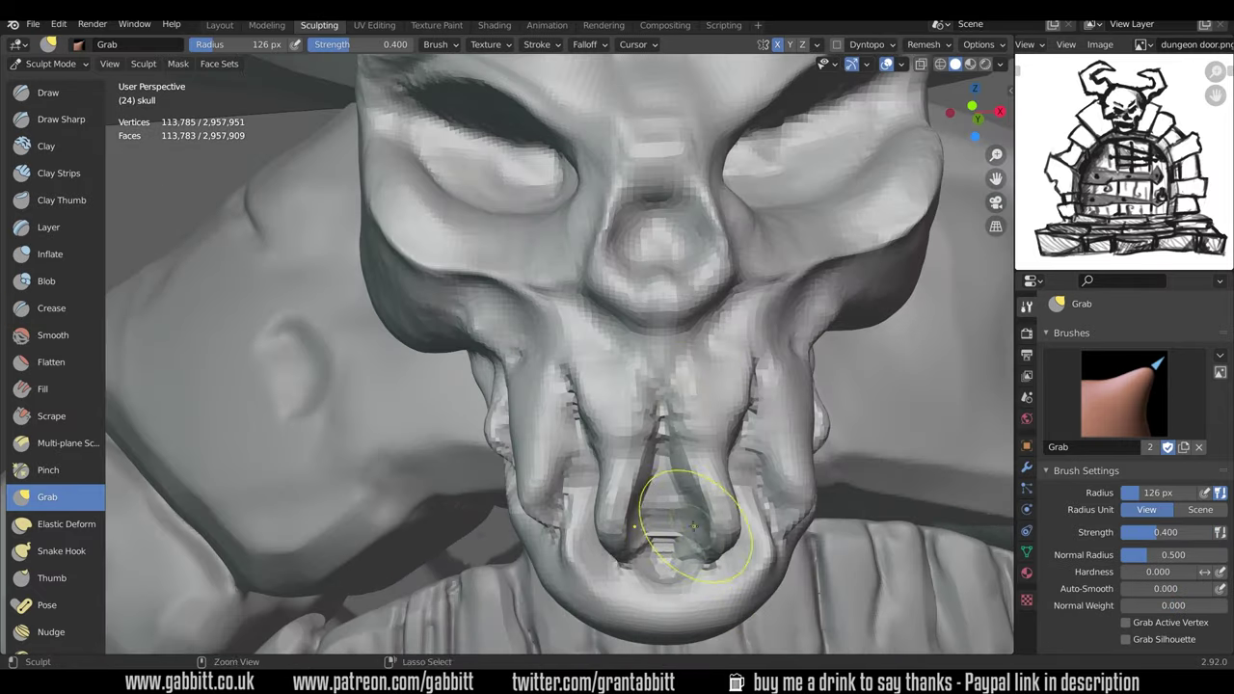
middle_drag(693, 525, 676, 457)
middle_drag(712, 563, 916, 366)
Step: Carve away the lower jaw with the Clay brush in subtract mode, then remesh the skull
click(60, 148)
middle_drag(626, 385, 617, 356)
ctrl+drag(613, 385, 643, 337)
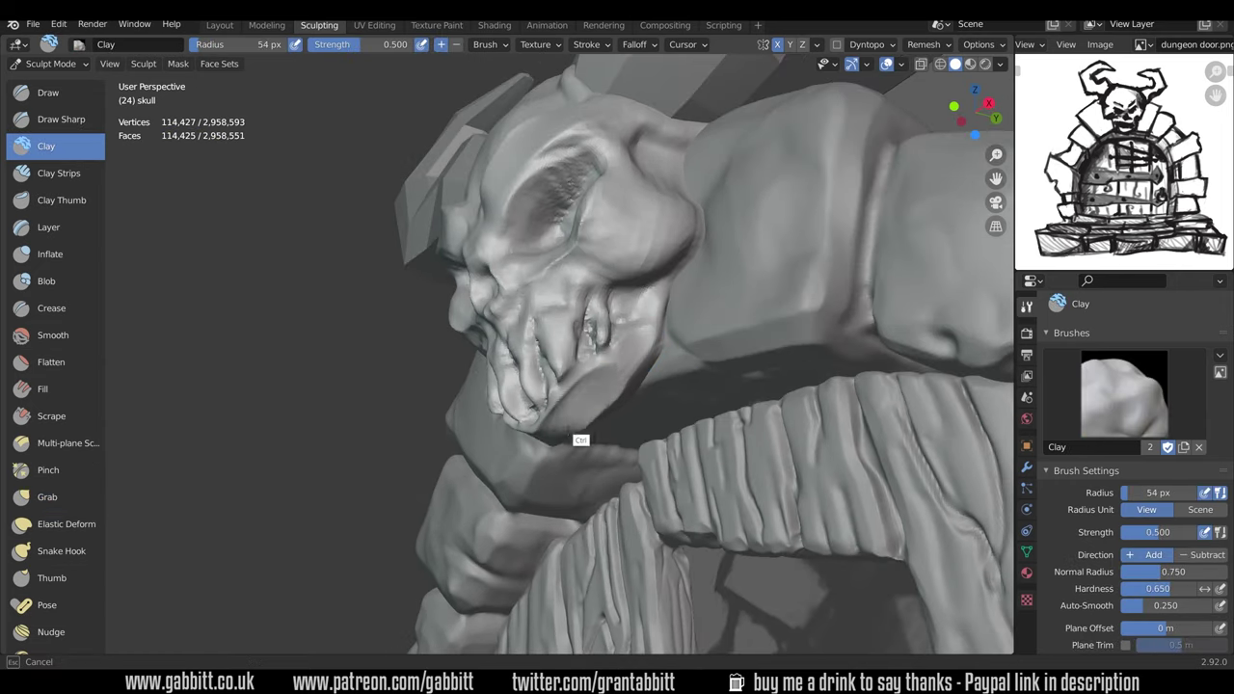
ctrl+middle_drag(589, 442, 503, 425)
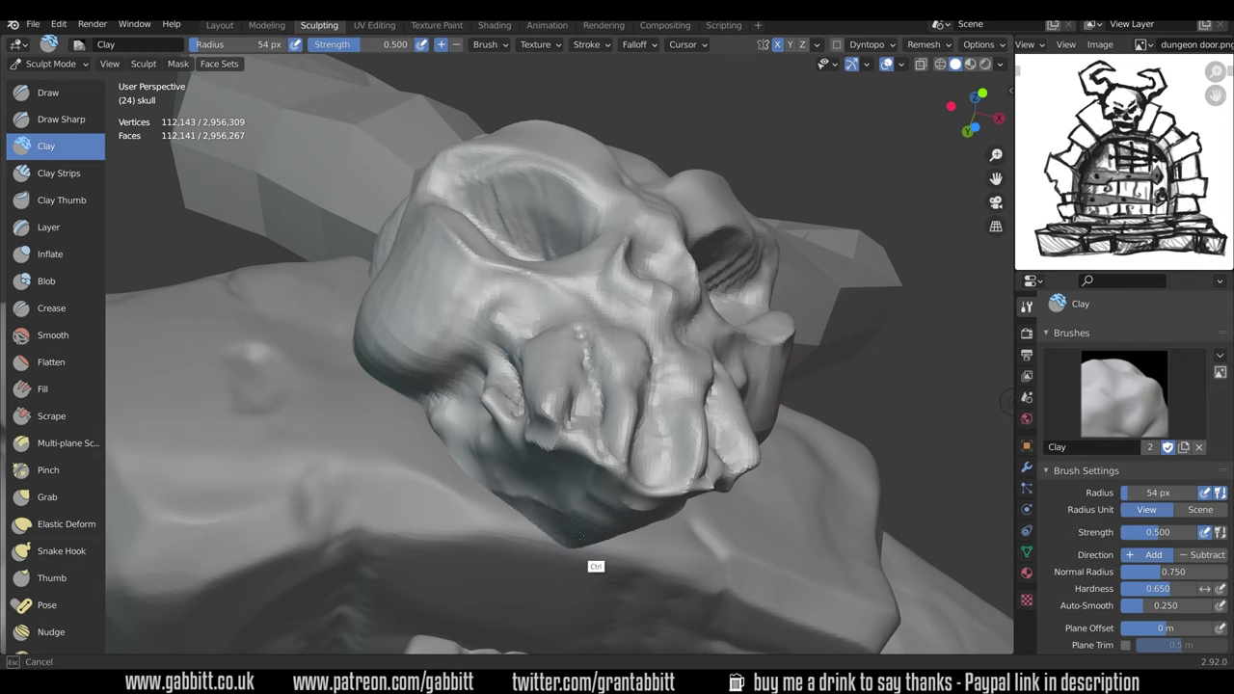
ctrl+middle_drag(612, 532, 690, 280)
mouse_move(621, 393)
ctrl+middle_down()
mouse_move(617, 521)
mouse_move(662, 357)
mouse_move(650, 280)
mouse_move(628, 252)
mouse_move(611, 269)
mouse_move(675, 279)
ctrl+middle_up()
key(f)
click(636, 318)
key(ctrl+r)
Step: Reshape and smooth the remaining upper jaw into a clean form with the Grab brush at 160 px
click(47, 497)
key(f)
click(679, 337)
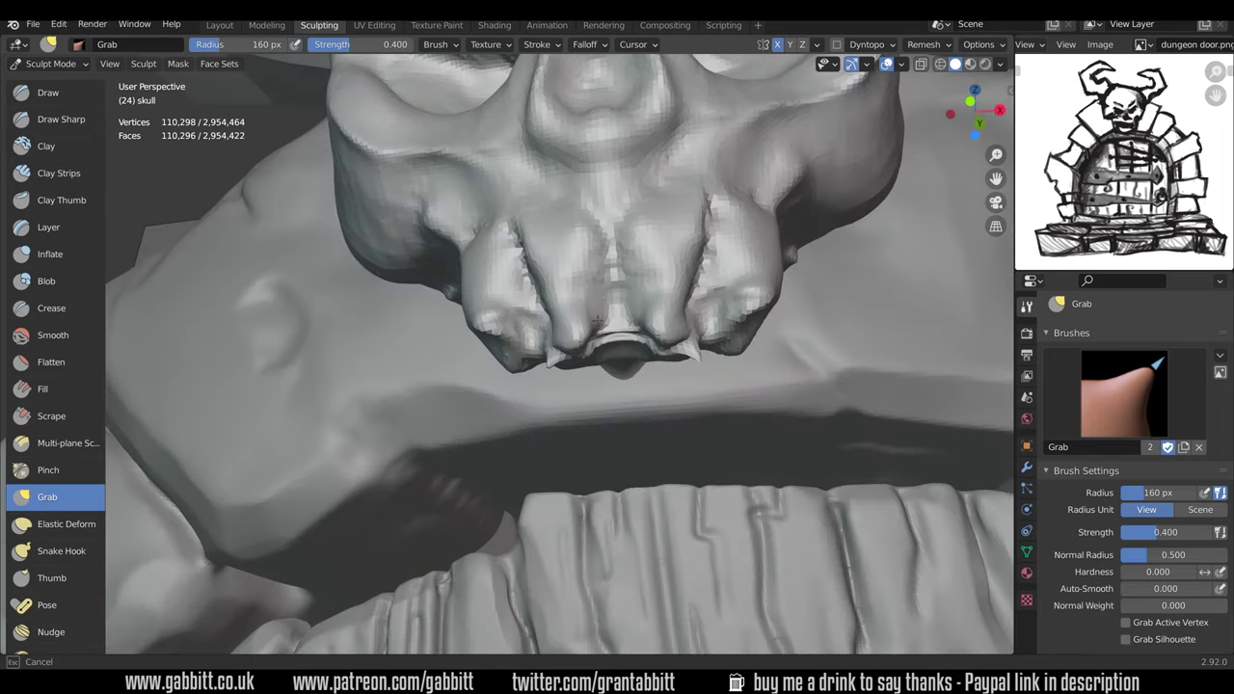
middle_drag(600, 303, 567, 360)
middle_drag(665, 331, 694, 376)
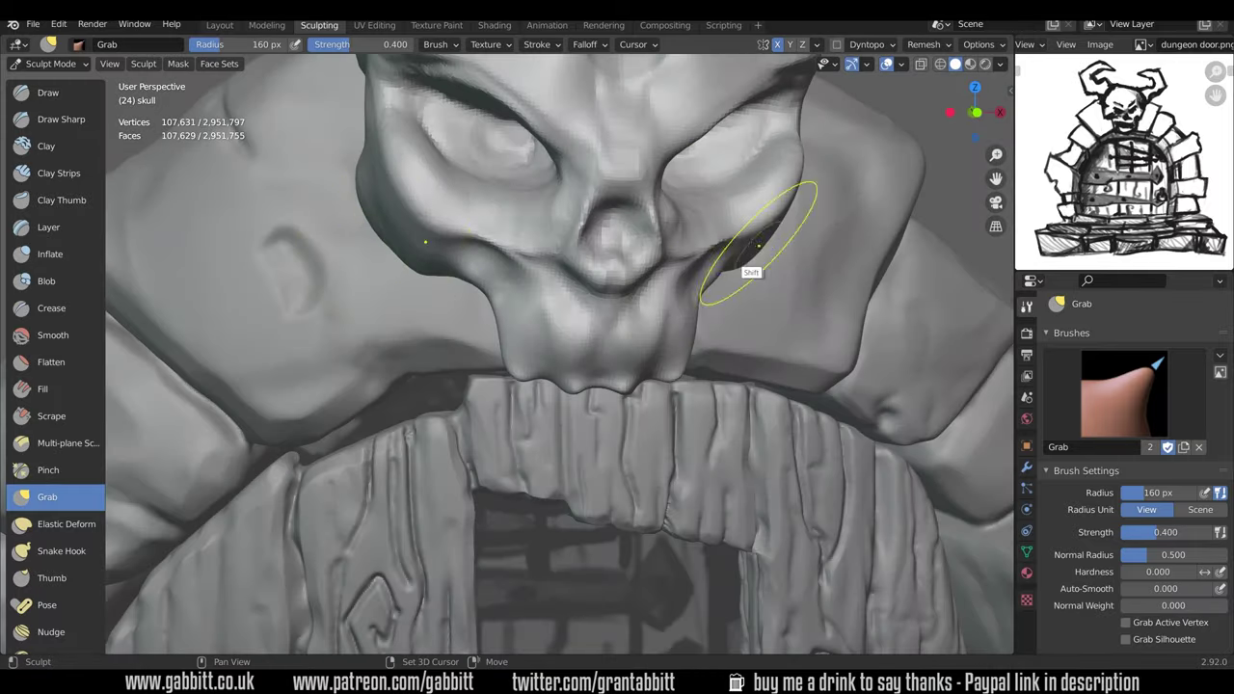
scroll(745, 225, down, 6)
mouse_move(617, 280)
middle_down()
mouse_move(732, 338)
mouse_move(703, 352)
mouse_move(646, 328)
middle_up()
Step: Pull pointed fangs down from the upper jaw with the Snake Hook brush, adjusting its radius
click(62, 550)
scroll(617, 328, up, 5)
key(f)
click(665, 333)
scroll(798, 354, down, 7)
mouse_move(798, 354)
middle_down()
mouse_move(807, 395)
mouse_move(721, 317)
mouse_move(578, 351)
mouse_move(799, 357)
mouse_move(732, 338)
mouse_move(807, 359)
mouse_move(481, 386)
mouse_move(571, 242)
middle_up()
scroll(807, 386, up, 7)
key(f)
click(639, 357)
Step: Thicken the upper jaw and fangs using resized Clay Strips and Inflate brushes
click(59, 173)
key(f)
click(799, 358)
click(50, 254)
key(f)
click(779, 343)
Step: Adjust the fangs' shape and placement with the Grab brush
key(g)
middle_drag(520, 426, 677, 318)
scroll(677, 318, up, 2)
Step: Build up the roots of the fangs on the upper jaw with Clay Strips at 130 px
click(58, 174)
key(f)
click(624, 353)
drag(655, 347, 665, 255)
middle_drag(713, 318, 665, 318)
drag(702, 259, 686, 320)
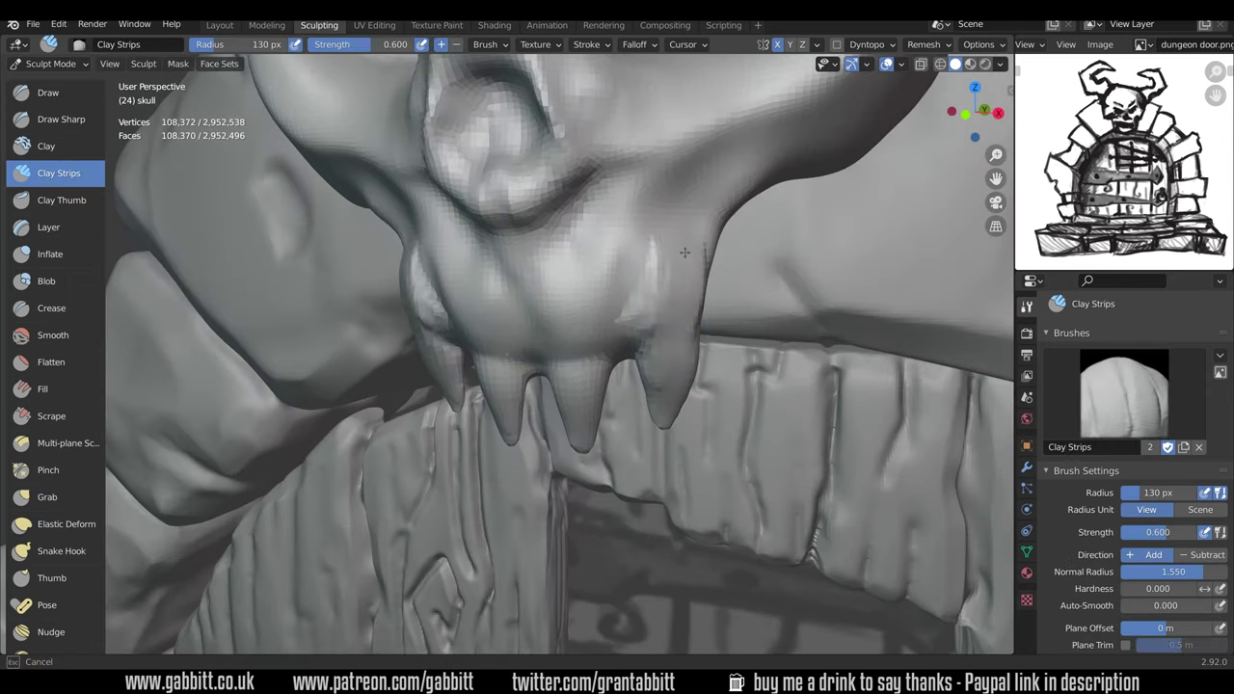
Step: Refine the shape of the fangs with the Clay Strips brush at 55 px
middle_drag(685, 320, 655, 214)
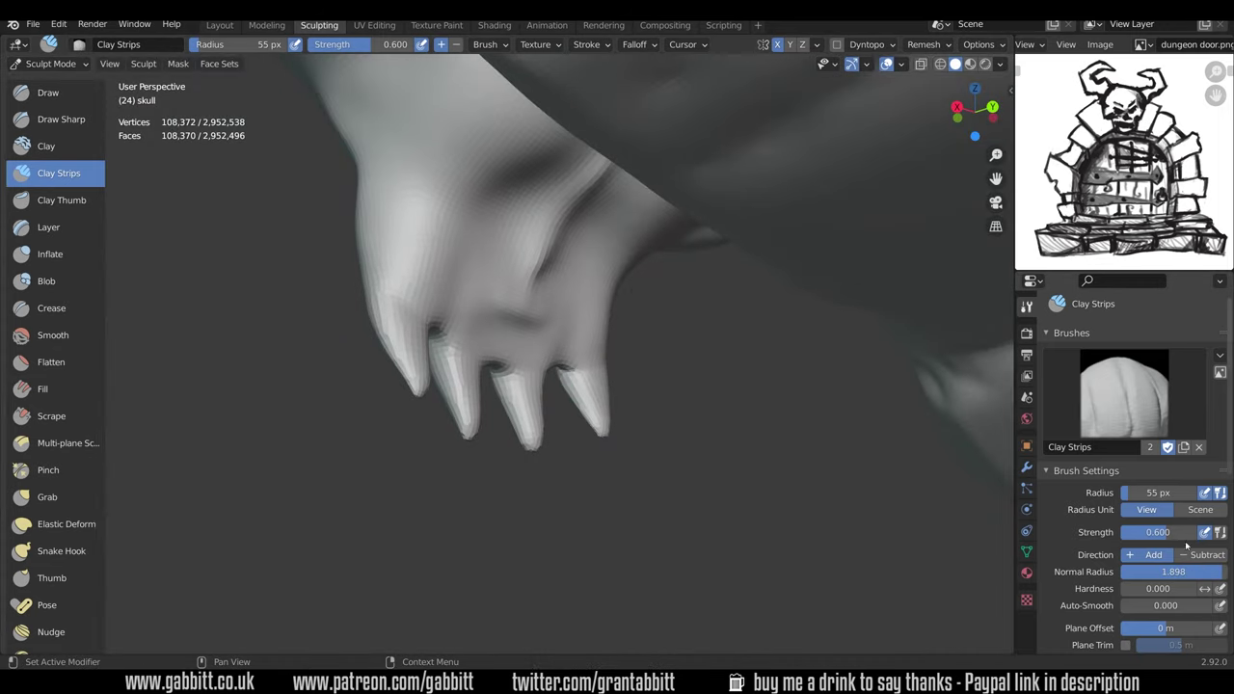
drag(1178, 533, 1169, 533)
middle_drag(501, 359, 584, 371)
drag(465, 328, 472, 359)
mouse_move(540, 366)
middle_down()
mouse_move(597, 361)
mouse_move(559, 325)
middle_up()
Step: Build up the fangs and their ridges on the upper jaw with the Draw brush at 55 px
click(48, 94)
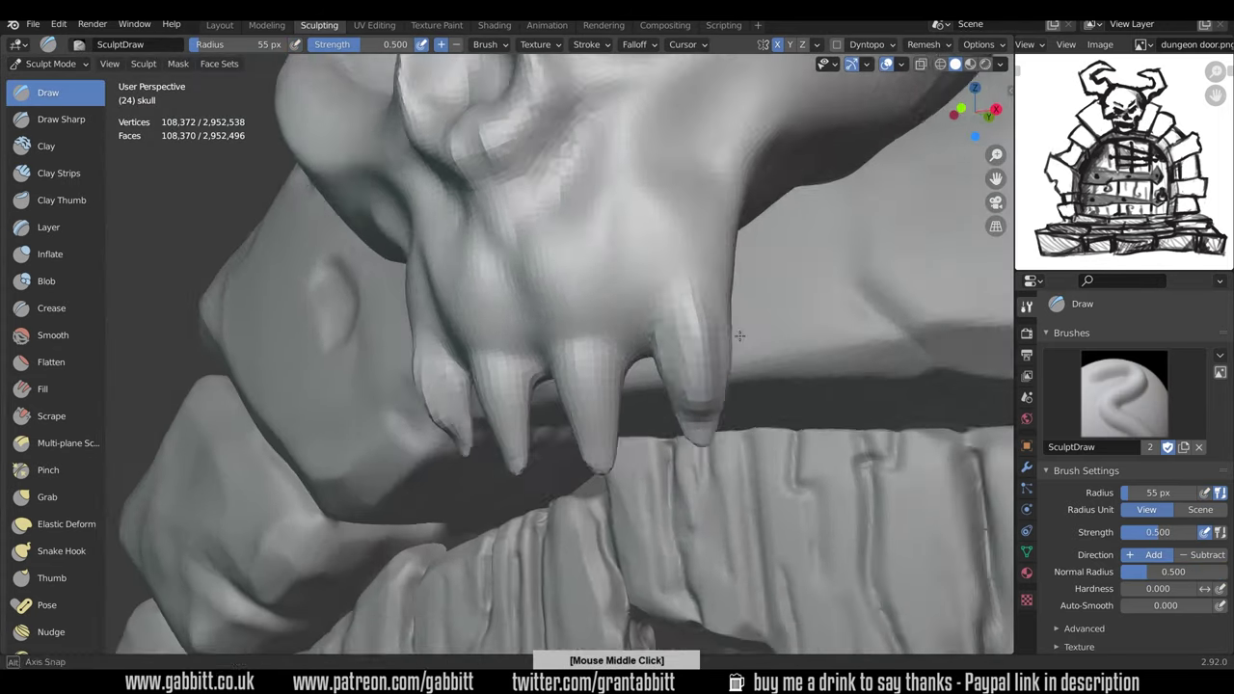
middle_drag(675, 328, 781, 337)
drag(443, 260, 467, 356)
middle_drag(636, 338, 568, 314)
scroll(598, 357, down, 6)
scroll(627, 376, up, 6)
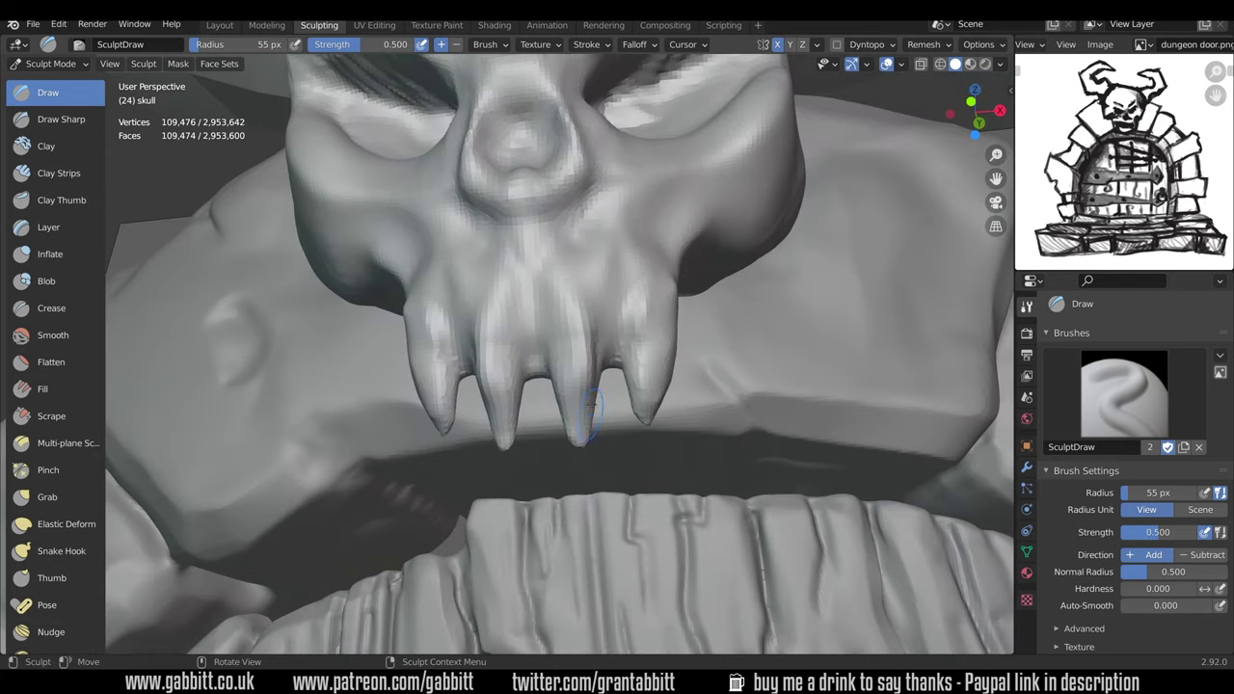
Step: Reposition the fangs and jaw edge with a resized Grab brush
scroll(678, 256, down, 5)
mouse_move(675, 265)
middle_down()
mouse_move(583, 337)
mouse_move(609, 365)
mouse_move(638, 349)
mouse_move(635, 337)
middle_up()
key(g)
key(f)
click(607, 363)
scroll(608, 363, up, 3)
Step: Carve the gum line above the fangs with a subtractive Draw Sharp brush at 32 px
click(62, 120)
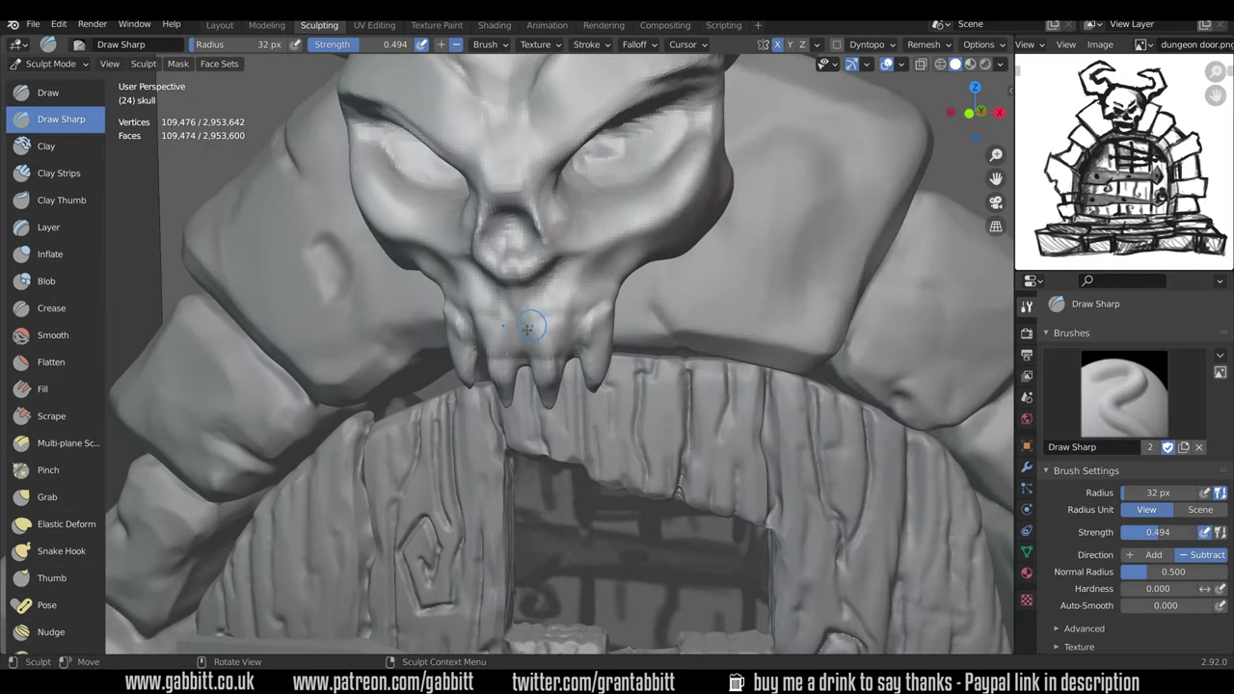
middle_drag(551, 325, 554, 376)
ctrl+drag(566, 343, 575, 353)
mouse_move(575, 353)
middle_down()
mouse_move(617, 299)
mouse_move(655, 303)
mouse_move(571, 345)
mouse_move(533, 398)
mouse_move(345, 254)
middle_up()
Step: Carve recesses around the upper jaw and fang roots with the Draw brush in subtractive mode
click(48, 92)
ctrl+drag(371, 241, 384, 255)
middle_drag(383, 255, 410, 274)
ctrl+drag(409, 275, 424, 304)
scroll(434, 289, down, 3)
middle_drag(578, 193, 438, 177)
scroll(482, 188, down, 4)
scroll(579, 198, up, 4)
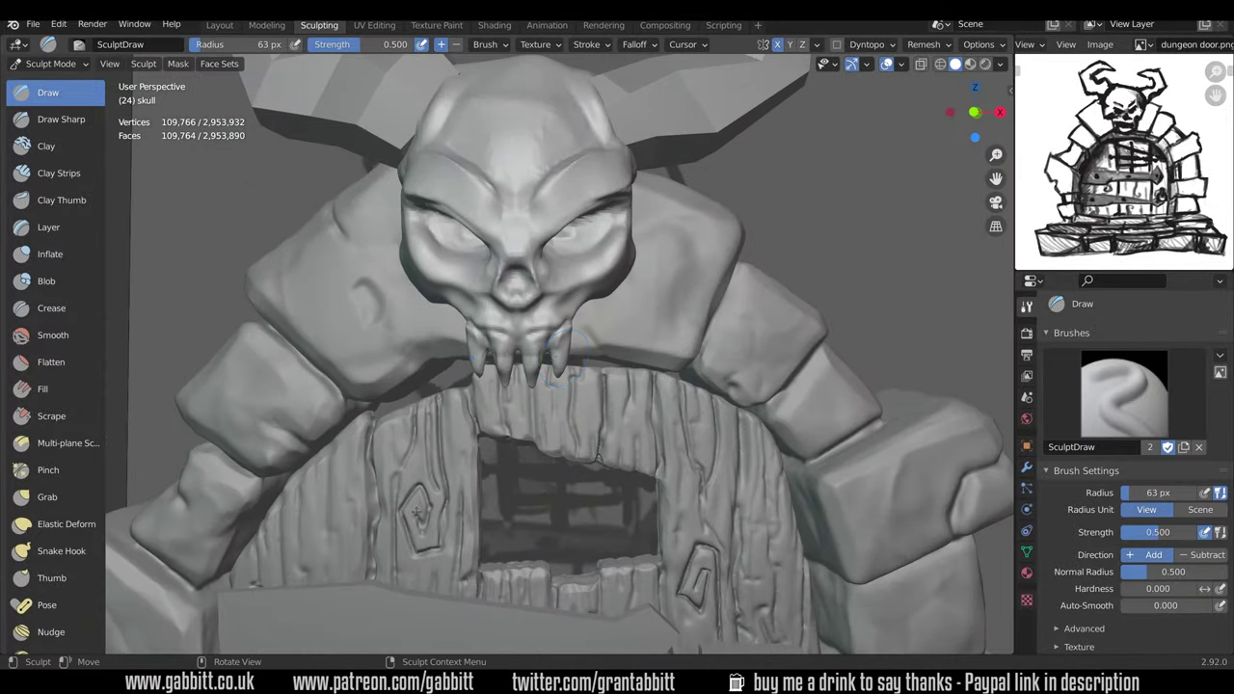
Step: Adjust the spacing and curvature of the fangs with the Grab brush at 100 px
mouse_move(709, 226)
middle_down()
mouse_move(651, 231)
mouse_move(592, 201)
mouse_move(659, 254)
mouse_move(732, 269)
middle_up()
mouse_move(616, 279)
ctrl+middle_down()
mouse_move(511, 292)
mouse_move(688, 388)
mouse_move(669, 394)
mouse_move(678, 359)
ctrl+middle_up()
key(g)
key(f)
click(662, 383)
middle_drag(659, 431, 693, 349)
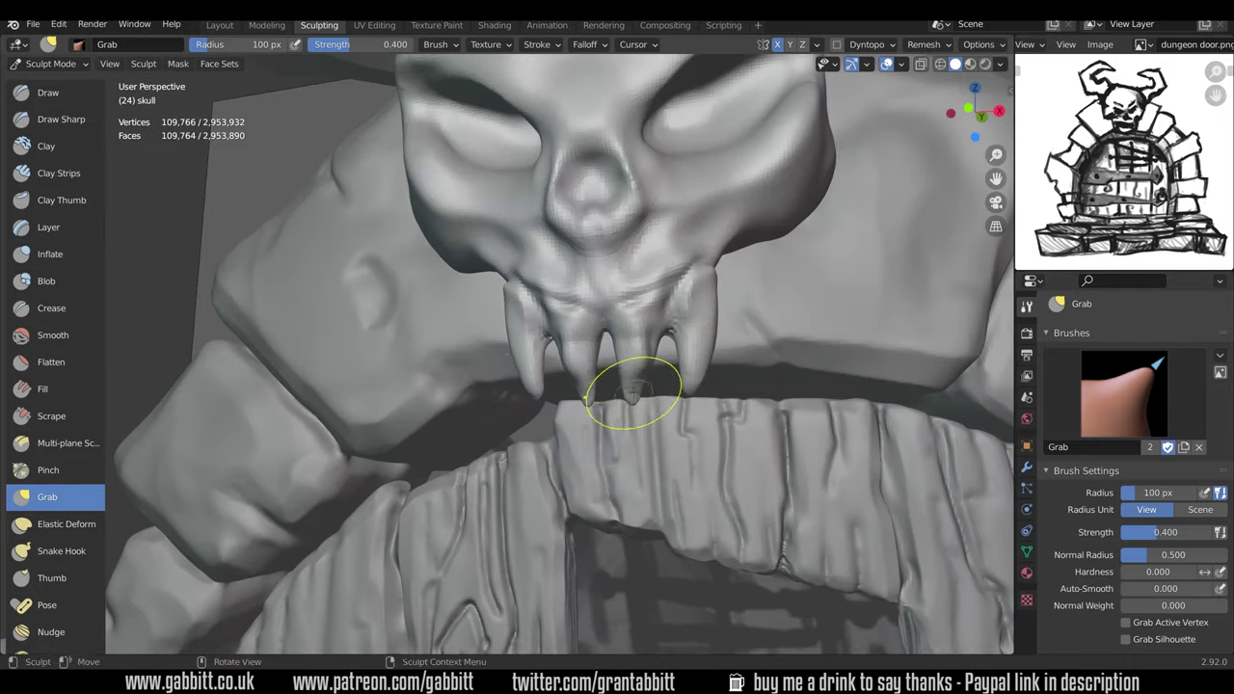
middle_drag(628, 379, 309, 196)
Step: Build up the fang roots with the Draw brush and define their edges using Draw Sharp at 42 px
key(x)
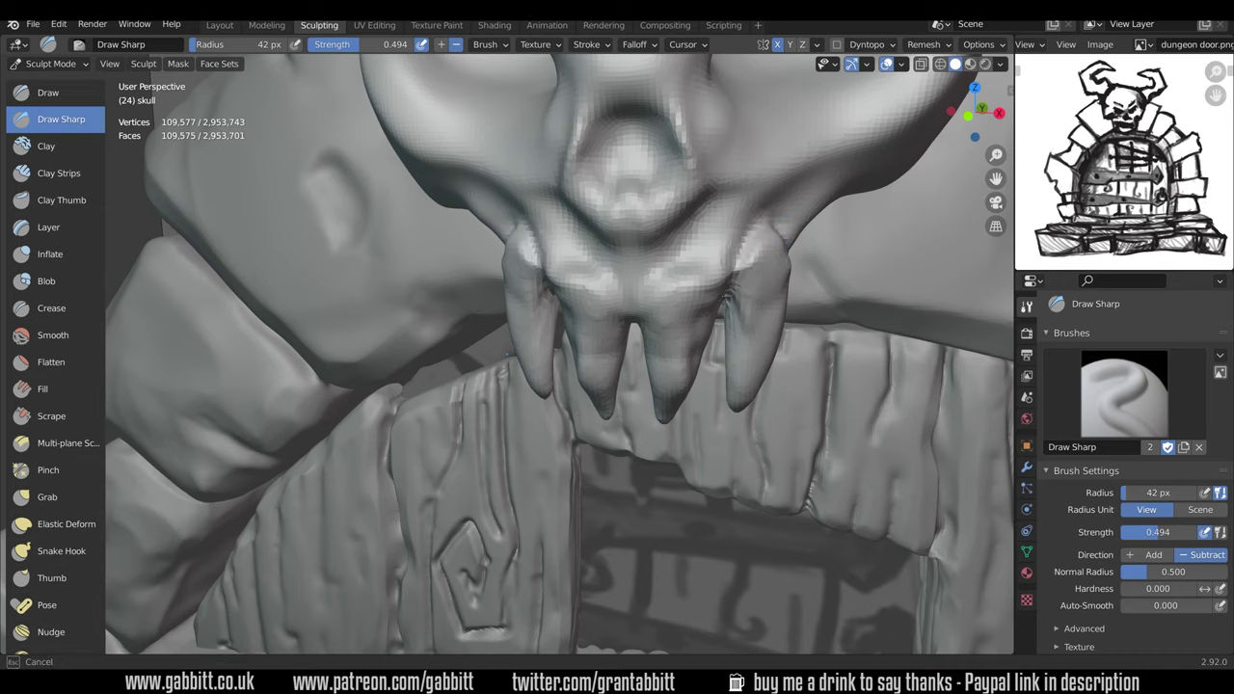
middle_drag(551, 243, 547, 229)
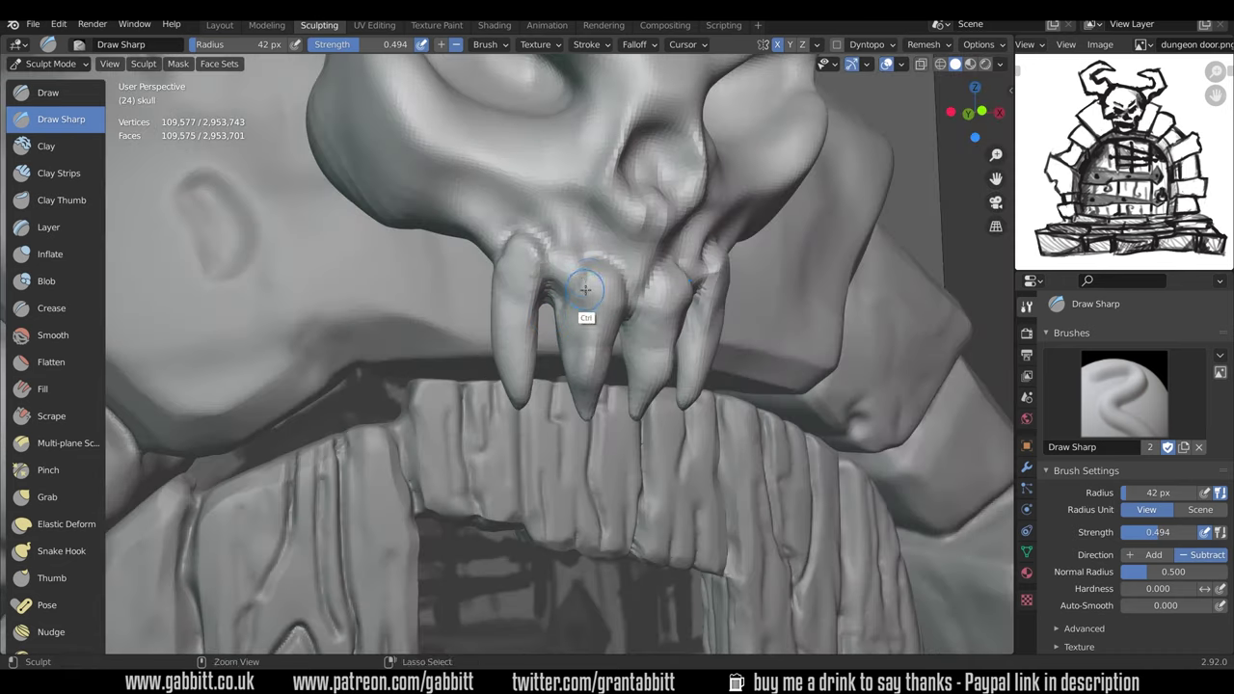
mouse_move(585, 289)
middle_down()
mouse_move(738, 295)
mouse_move(762, 489)
mouse_move(641, 342)
mouse_move(743, 276)
mouse_move(688, 320)
mouse_move(597, 322)
mouse_move(713, 324)
middle_up()
Step: Reshape the jaw and the fangs from several angles with a resized Grab brush
key(g)
key(f)
click(625, 322)
middle_drag(742, 229, 607, 345)
middle_drag(592, 390, 675, 371)
mouse_move(665, 470)
middle_down()
mouse_move(724, 351)
mouse_move(783, 413)
mouse_move(838, 424)
middle_up()
Step: Cut a sharp gum line around the fang roots with the Draw Sharp brush at 30 px
click(59, 119)
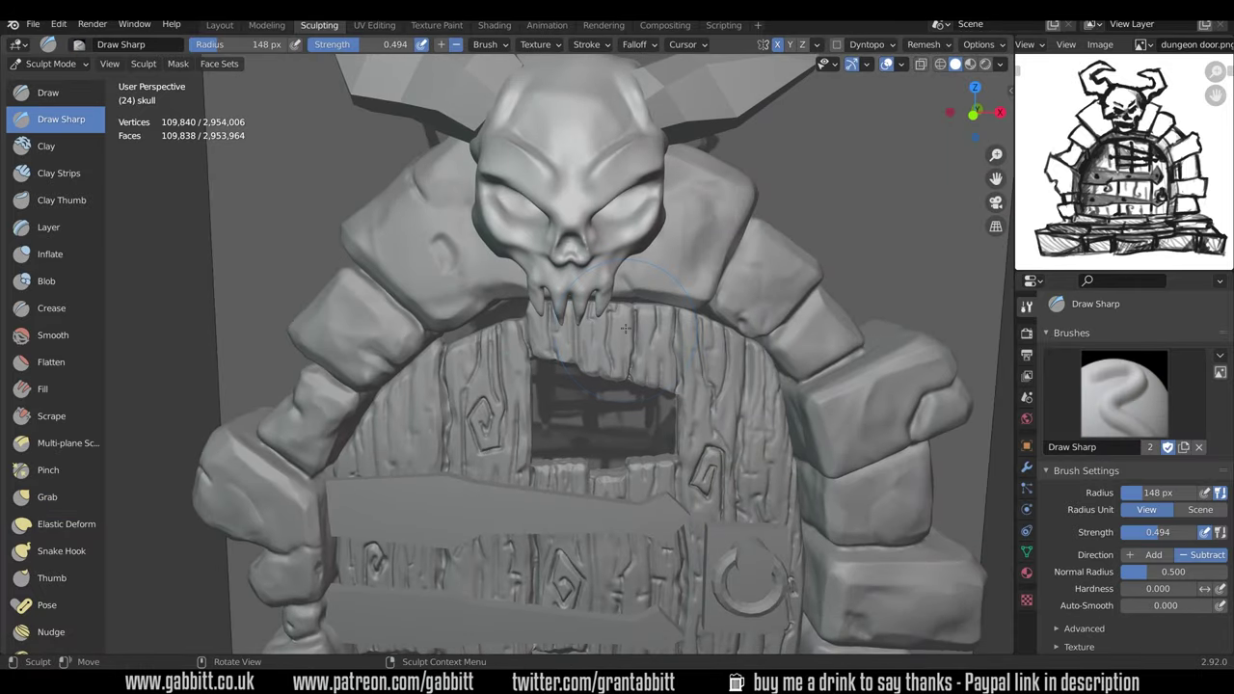
key(f)
click(636, 282)
middle_drag(636, 282, 569, 327)
scroll(501, 347, up, 5)
middle_drag(501, 347, 521, 318)
drag(524, 283, 497, 298)
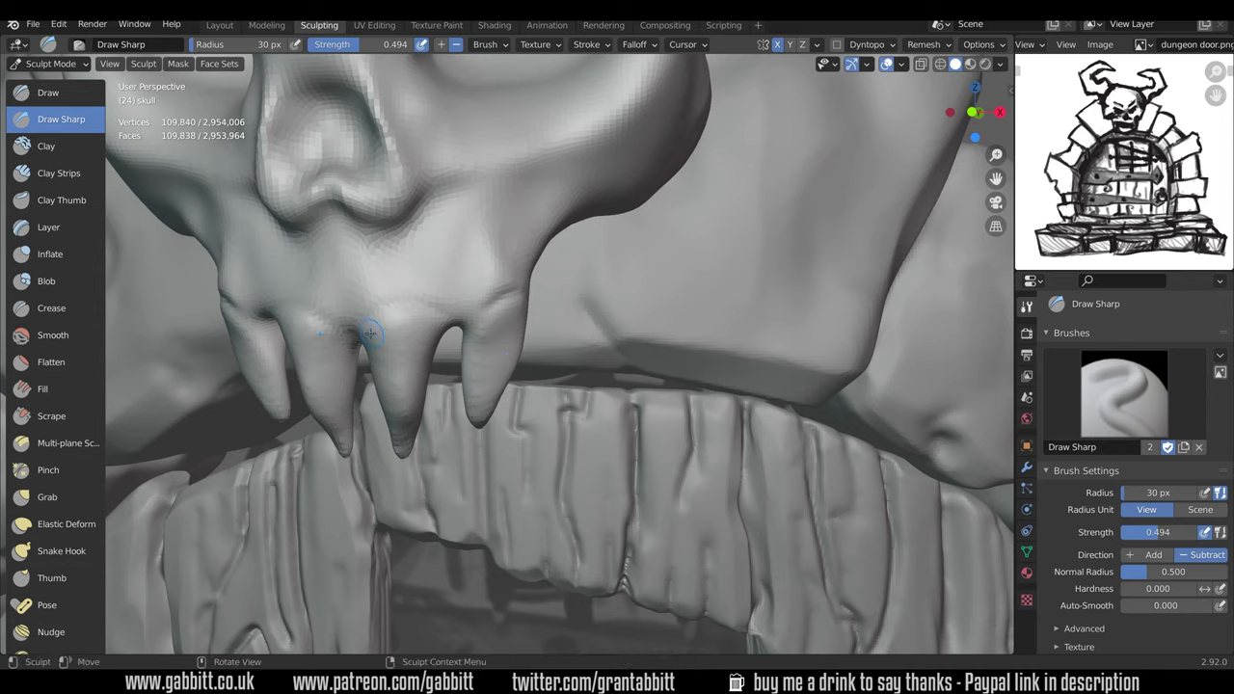
middle_drag(485, 317, 559, 385)
middle_drag(386, 525, 372, 474)
Step: Sharpen the creases and ridges of the skull's face with the Crease brush, adjusting its radius between areas
scroll(674, 487, down, 6)
mouse_move(699, 482)
middle_down()
mouse_move(664, 492)
mouse_move(591, 323)
mouse_move(675, 338)
middle_up()
click(52, 308)
ctrl+middle_drag(600, 386, 618, 227)
middle_drag(619, 226, 627, 183)
key(f)
click(657, 147)
ctrl+drag(489, 186, 617, 178)
mouse_move(617, 178)
middle_down()
mouse_move(661, 197)
mouse_move(627, 311)
mouse_move(578, 289)
middle_up()
middle_drag(611, 154, 559, 193)
key(f)
click(660, 215)
middle_drag(662, 298, 421, 338)
drag(432, 252, 449, 268)
middle_drag(617, 280, 569, 299)
mouse_move(578, 299)
ctrl+middle_down()
mouse_move(591, 378)
mouse_move(592, 279)
ctrl+middle_up()
middle_drag(578, 279, 617, 260)
Step: Refine and smooth the skull's brow and cheek surfaces with the Draw brush at 46 px
click(72, 97)
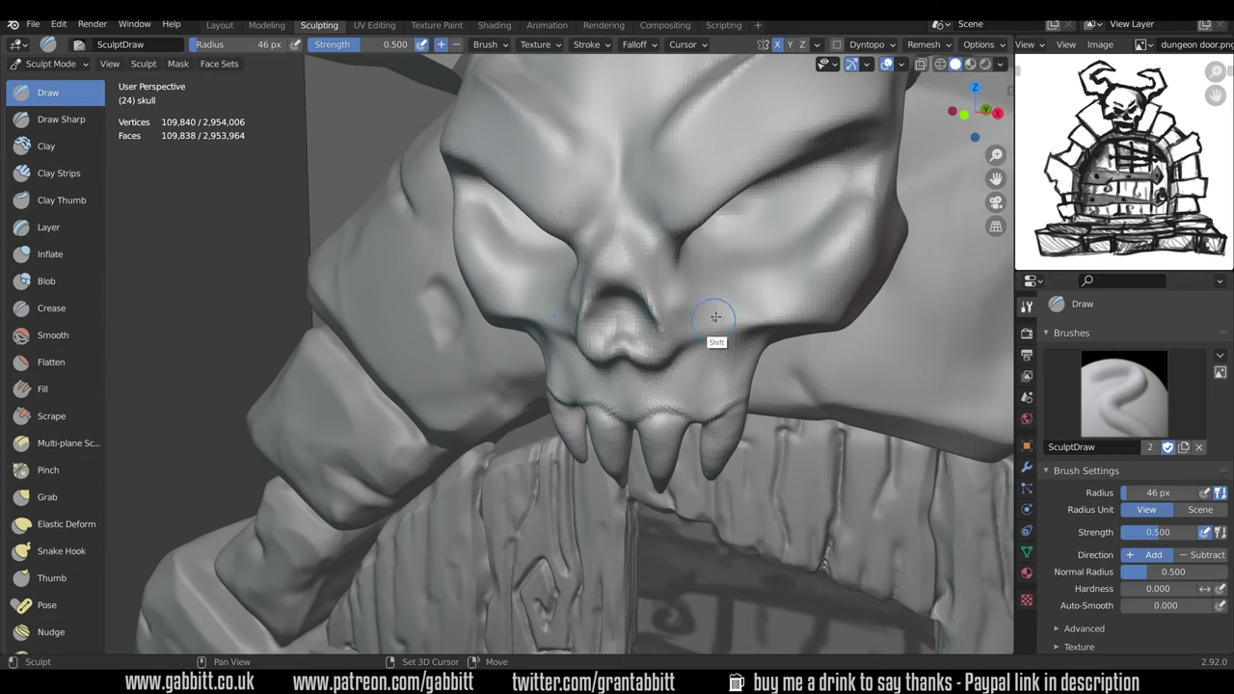
ctrl+middle_drag(747, 246, 617, 231)
ctrl+middle_drag(665, 308, 684, 246)
shift+drag(760, 199, 699, 207)
mouse_move(699, 207)
middle_down()
mouse_move(752, 210)
mouse_move(668, 253)
mouse_move(729, 278)
mouse_move(747, 342)
mouse_move(586, 267)
mouse_move(405, 395)
mouse_move(380, 381)
mouse_move(399, 325)
mouse_move(435, 350)
mouse_move(812, 445)
middle_up()
ctrl+middle_drag(686, 438, 673, 369)
Step: Adjust the skull's overall proportions and silhouette with the Grab brush at 108 px
key(g)
middle_drag(513, 351, 642, 277)
middle_drag(564, 343, 594, 324)
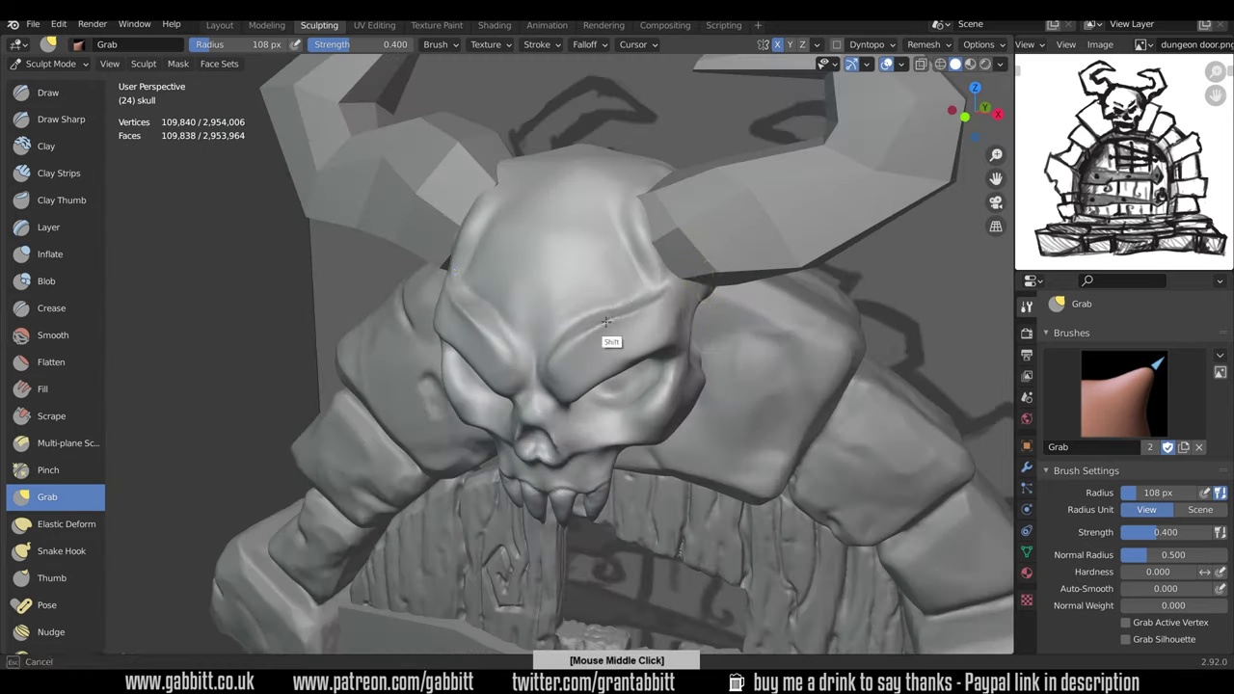
ctrl+middle_drag(754, 338, 754, 415)
middle_drag(755, 415, 713, 399)
mouse_move(723, 367)
middle_down()
mouse_move(752, 383)
mouse_move(703, 374)
middle_up()
ctrl+middle_drag(674, 424, 665, 356)
middle_drag(656, 366, 713, 328)
ctrl+middle_drag(714, 328, 741, 374)
shift+middle_drag(741, 374, 761, 472)
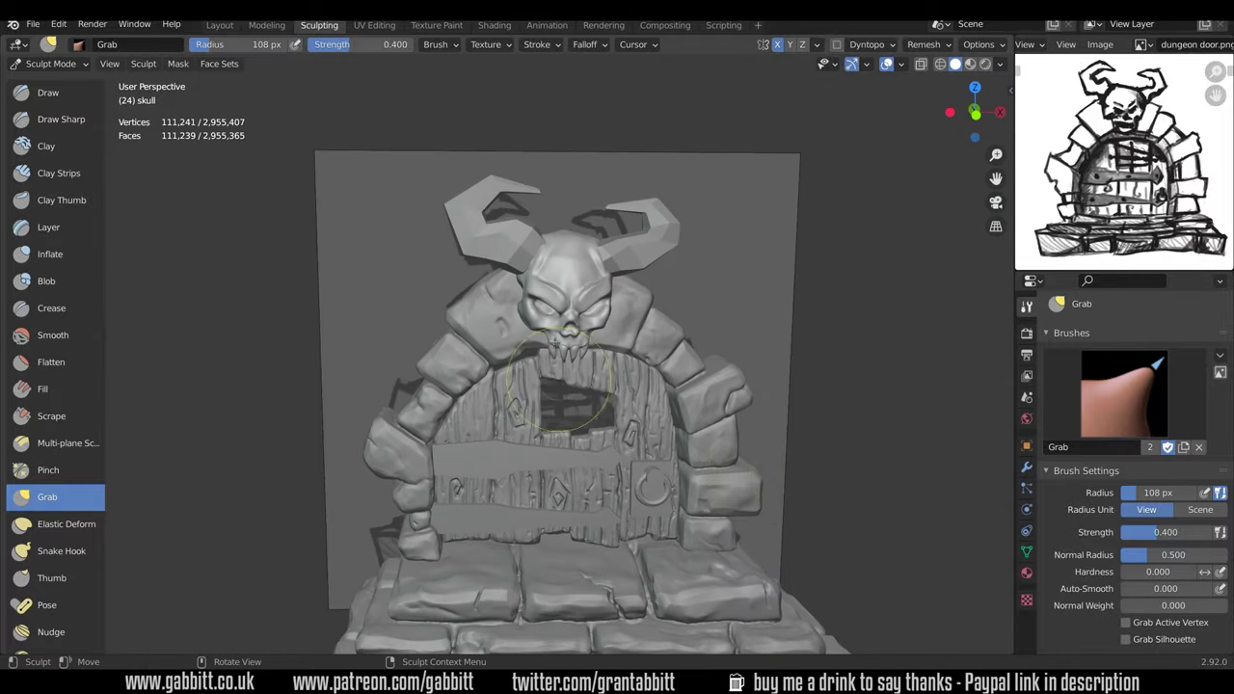
mouse_move(711, 309)
shift+middle_down()
mouse_move(738, 344)
mouse_move(725, 347)
shift+middle_up()
Step: Switch sculpting to the left horn, remesh it and smooth its blocky facets
key(ctrl+Tab)
click(676, 274)
key(ctrl+Tab)
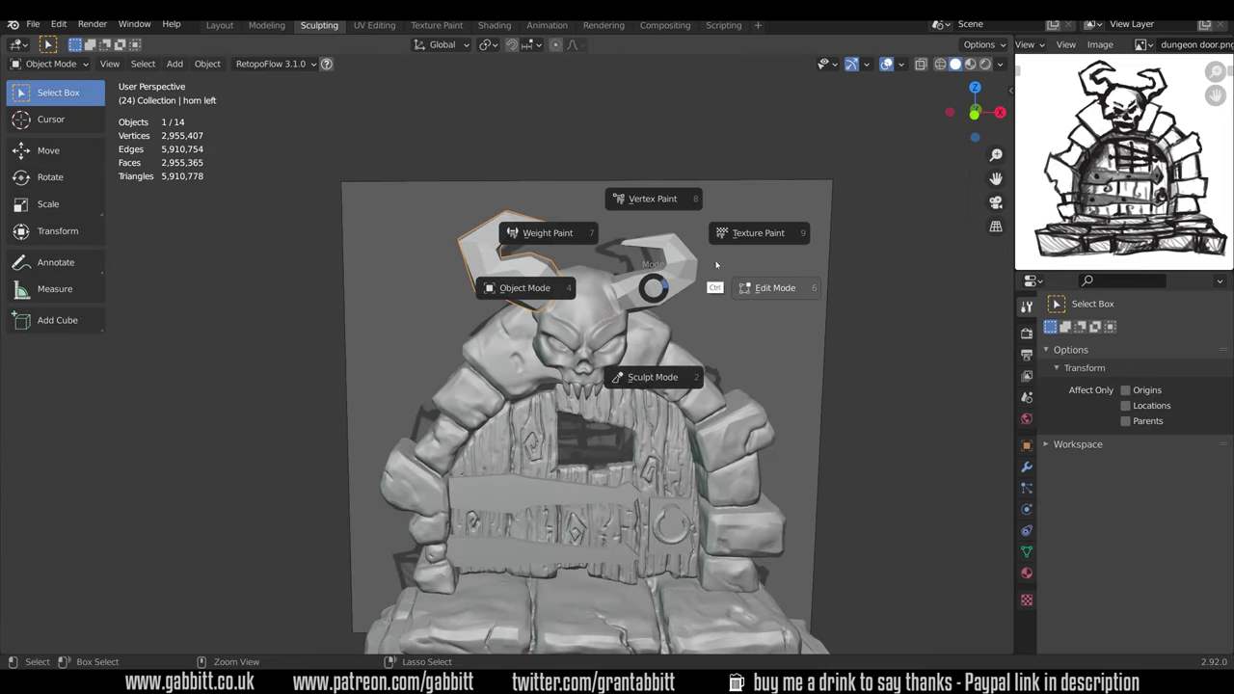
click(682, 376)
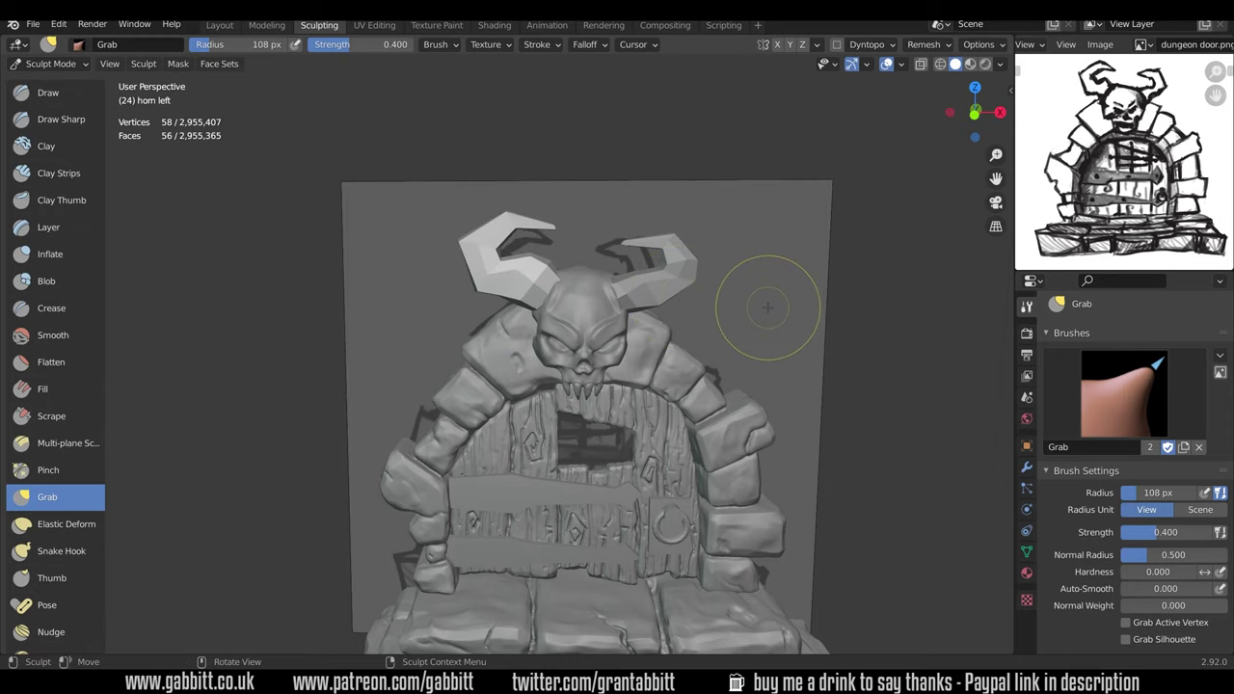
shift+middle_drag(687, 372, 762, 455)
scroll(733, 405, up, 5)
shift+drag(627, 243, 559, 251)
middle_drag(554, 252, 613, 254)
shift+drag(611, 254, 618, 333)
mouse_move(744, 348)
middle_down()
mouse_move(687, 350)
mouse_move(650, 406)
mouse_move(722, 253)
mouse_move(668, 295)
mouse_move(724, 333)
mouse_move(721, 297)
middle_up()
Step: Carve lengthwise folds into the left horn with the Crease brush, reducing its radius to 57 px
click(52, 309)
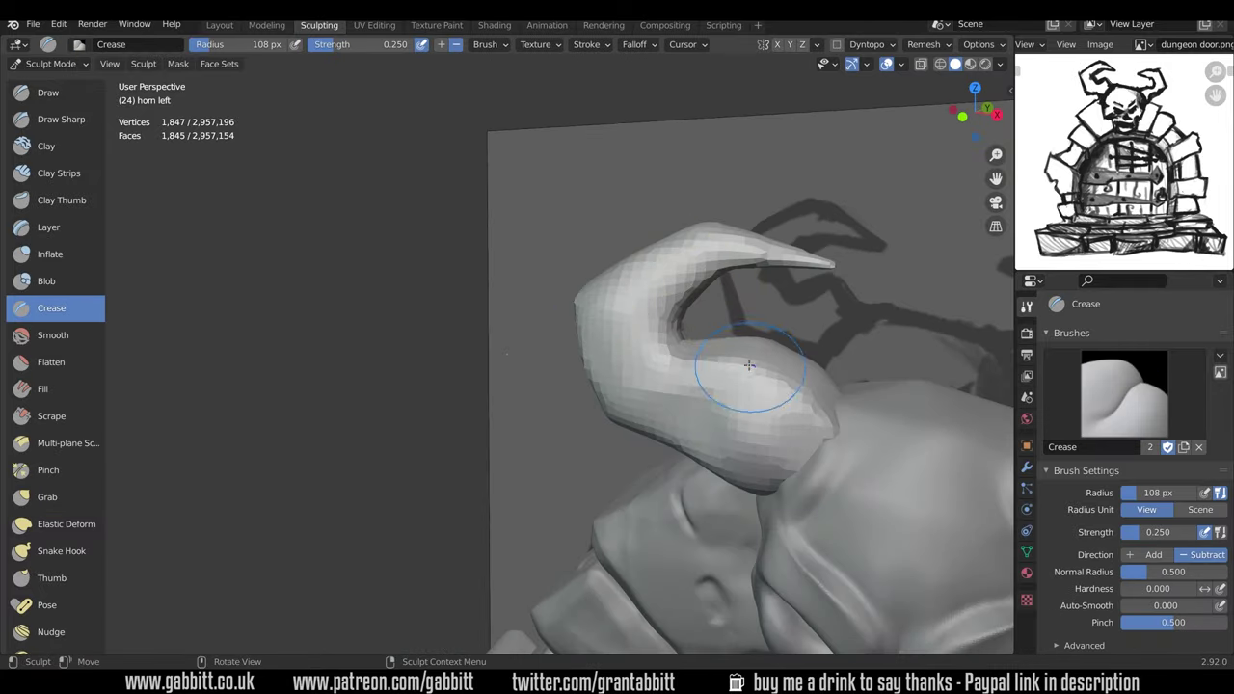
middle_drag(743, 369, 734, 334)
mouse_move(734, 335)
ctrl+middle_down()
mouse_move(687, 287)
mouse_move(682, 366)
mouse_move(680, 270)
mouse_move(453, 255)
mouse_move(664, 430)
mouse_move(536, 482)
ctrl+middle_up()
mouse_move(536, 482)
ctrl+middle_down()
mouse_move(536, 644)
mouse_move(539, 463)
ctrl+middle_up()
shift+middle_drag(540, 386, 646, 425)
ctrl+middle_drag(636, 444, 628, 366)
ctrl+middle_drag(663, 410, 590, 384)
click(657, 487)
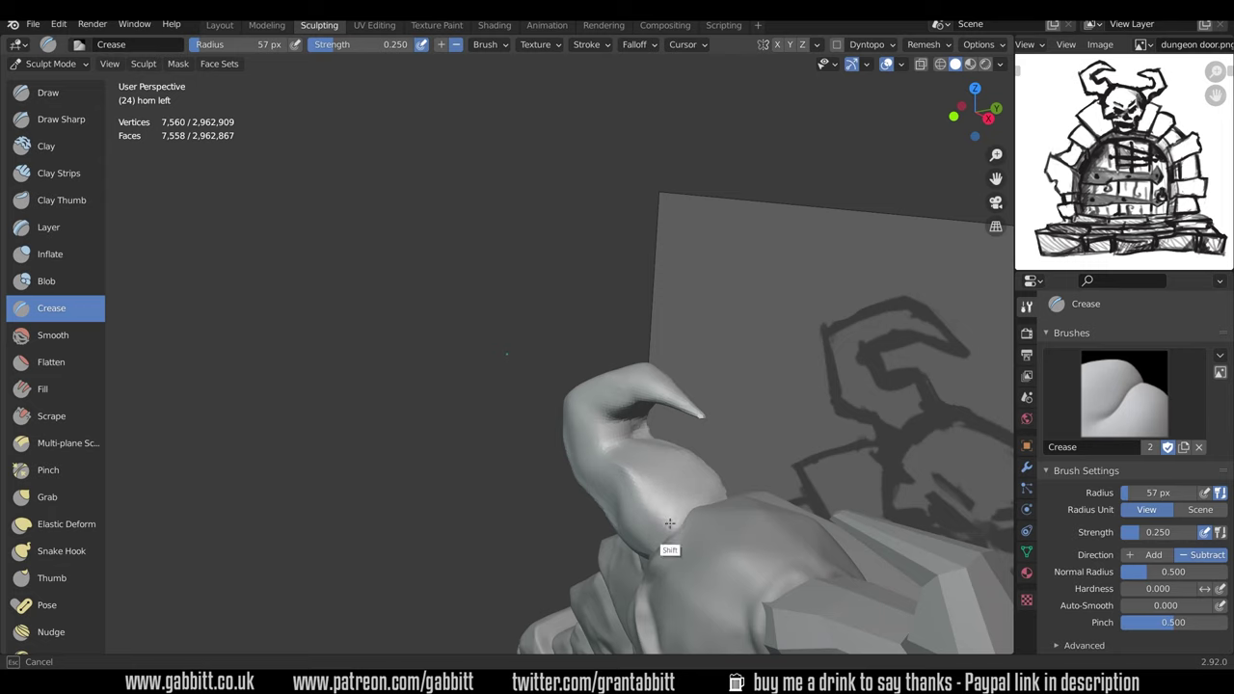
mouse_move(627, 530)
middle_down()
mouse_move(689, 441)
mouse_move(511, 365)
mouse_move(784, 399)
mouse_move(769, 432)
middle_up()
Step: Cut sharp grooves along the left horn with the Draw Sharp brush
click(61, 120)
middle_drag(675, 405, 703, 467)
middle_drag(702, 519, 576, 453)
middle_drag(376, 461, 491, 569)
mouse_move(508, 429)
middle_down()
mouse_move(485, 385)
mouse_move(688, 414)
mouse_move(706, 442)
mouse_move(579, 506)
mouse_move(654, 453)
mouse_move(684, 395)
mouse_move(670, 369)
mouse_move(647, 428)
mouse_move(787, 500)
mouse_move(820, 347)
mouse_move(786, 357)
mouse_move(771, 338)
middle_up()
scroll(786, 356, up, 2)
Step: Switch sculpting to the right horn, set its voxel size and remesh it
key(ctrl+Tab)
click(788, 274)
key(ctrl+Tab)
click(803, 394)
key(r)
shift+middle_drag(848, 347, 826, 411)
mouse_move(826, 410)
ctrl+middle_down()
mouse_move(791, 339)
mouse_move(710, 340)
mouse_move(734, 273)
mouse_move(785, 350)
ctrl+middle_up()
click(52, 309)
key(shift+r)
click(743, 278)
key(ctrl+r)
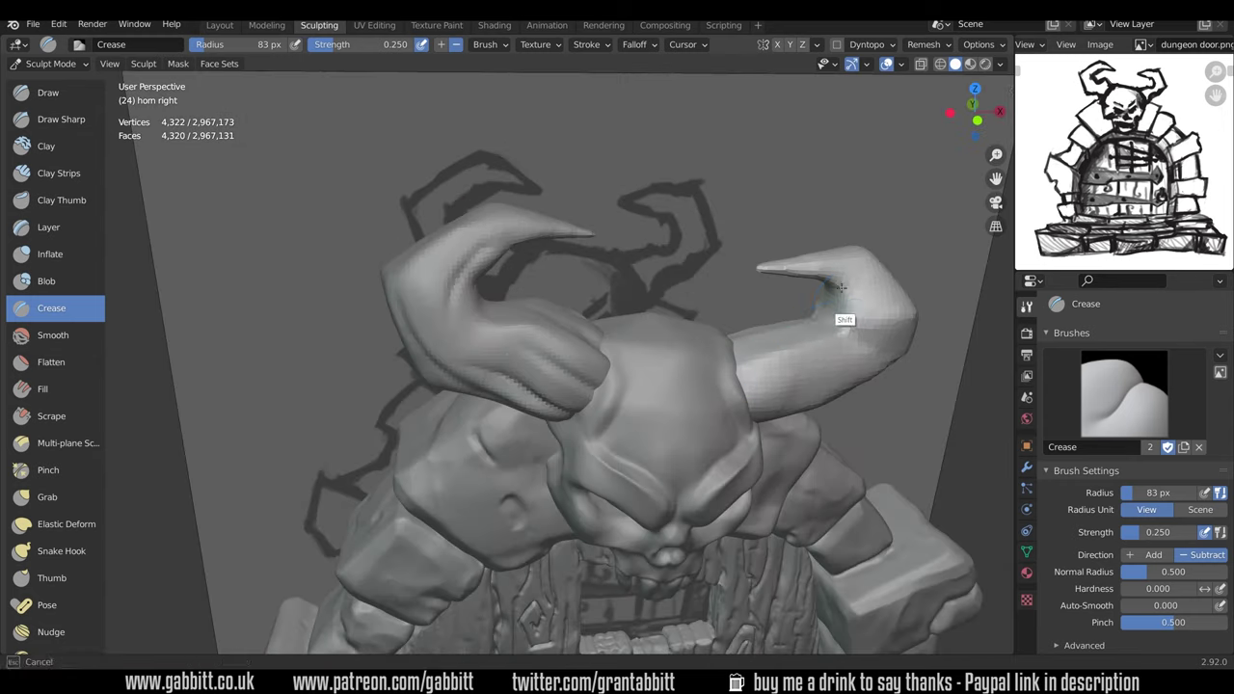
Step: Smooth the right horn's facets and crease its surface with the Crease brush at 83 and 54 px
mouse_move(832, 286)
middle_down()
mouse_move(826, 270)
mouse_move(843, 289)
middle_up()
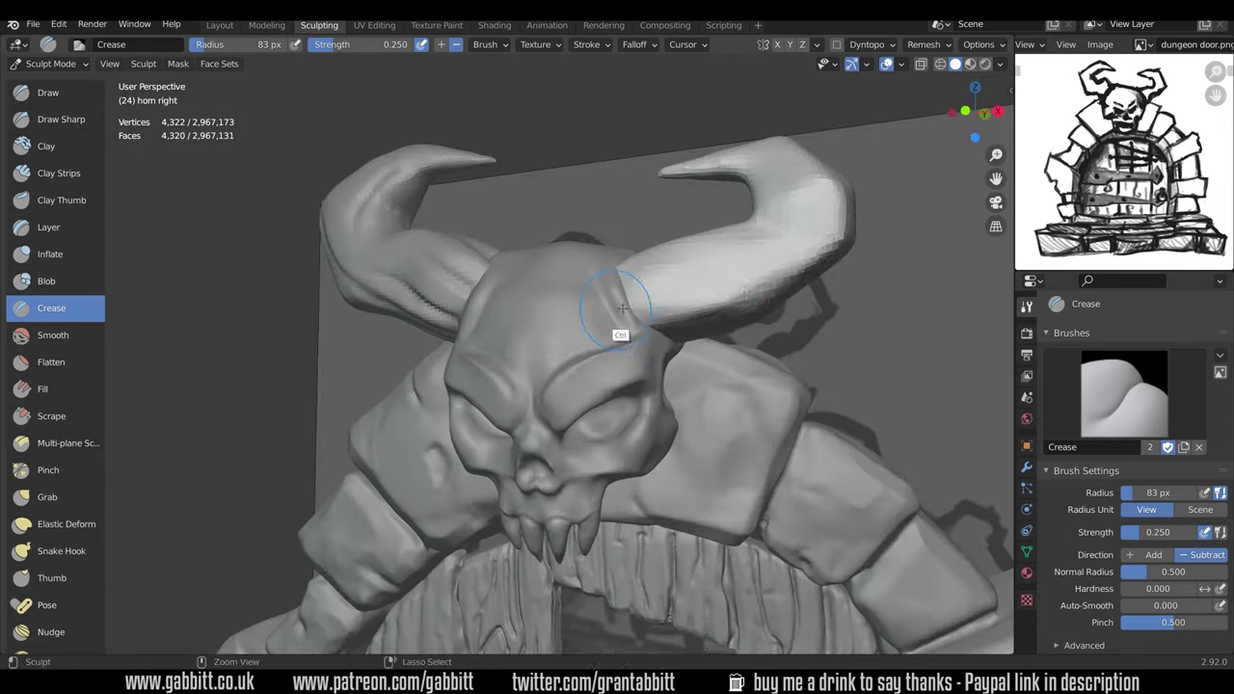
middle_drag(706, 308, 494, 311)
mouse_move(520, 271)
middle_down()
mouse_move(537, 309)
mouse_move(518, 319)
mouse_move(509, 306)
mouse_move(569, 324)
mouse_move(568, 350)
mouse_move(618, 338)
middle_up()
middle_drag(595, 388, 630, 320)
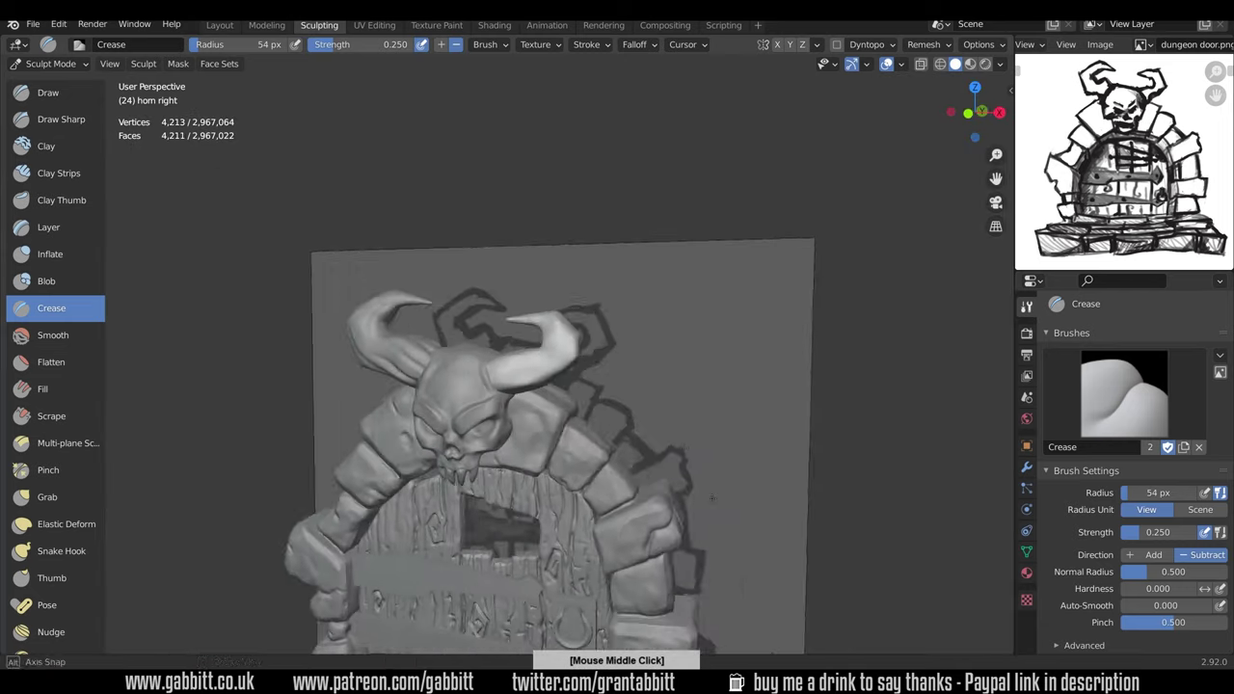
middle_drag(578, 385, 617, 385)
Step: Remesh the right horn at a finer resolution and carve grooves along it using Draw Sharp at 19 px
click(61, 120)
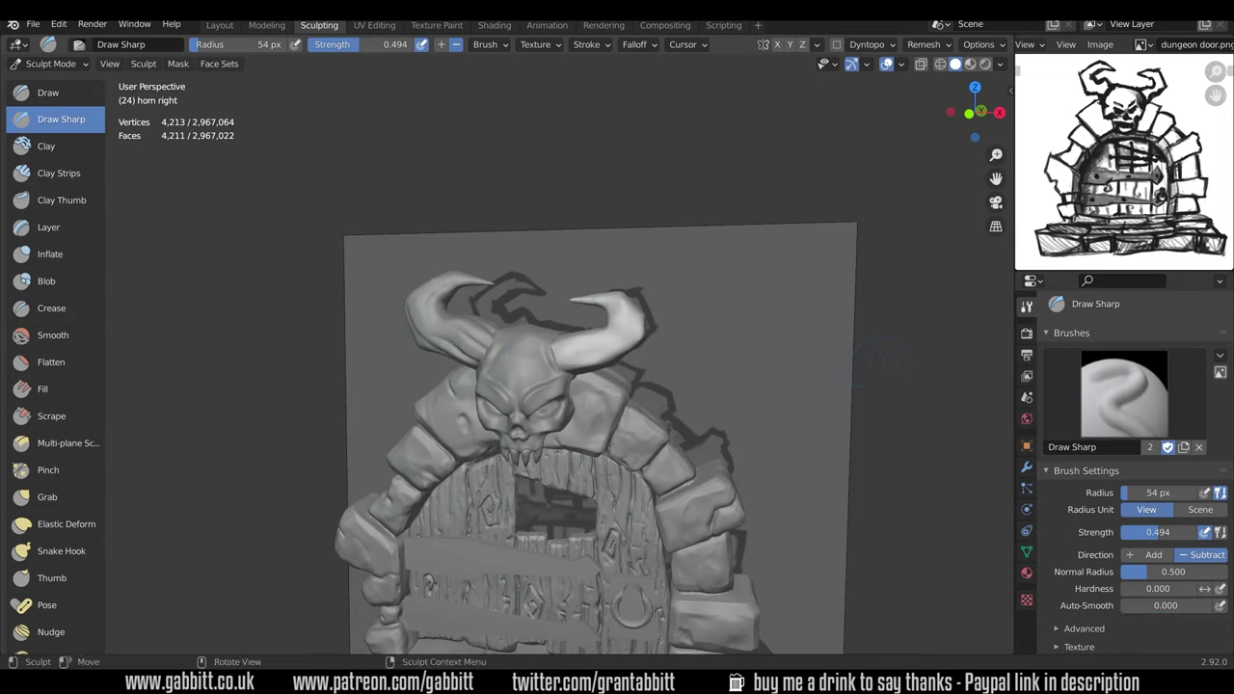
key(ctrl+r)
scroll(829, 376, up, 1)
middle_drag(738, 405, 771, 412)
scroll(767, 386, up, 3)
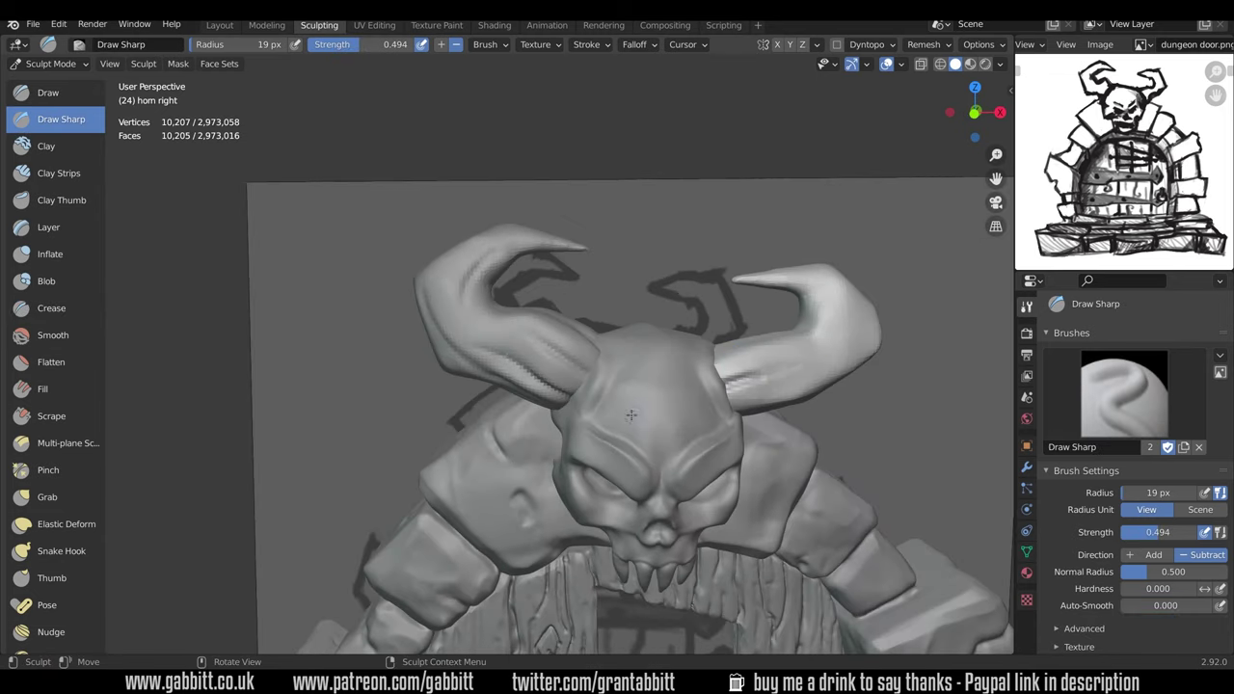
mouse_move(651, 410)
middle_down()
mouse_move(749, 402)
mouse_move(771, 425)
mouse_move(672, 421)
mouse_move(879, 356)
mouse_move(825, 455)
mouse_move(862, 408)
mouse_move(604, 363)
mouse_move(540, 377)
mouse_move(457, 361)
mouse_move(507, 392)
mouse_move(608, 346)
mouse_move(629, 360)
middle_up()
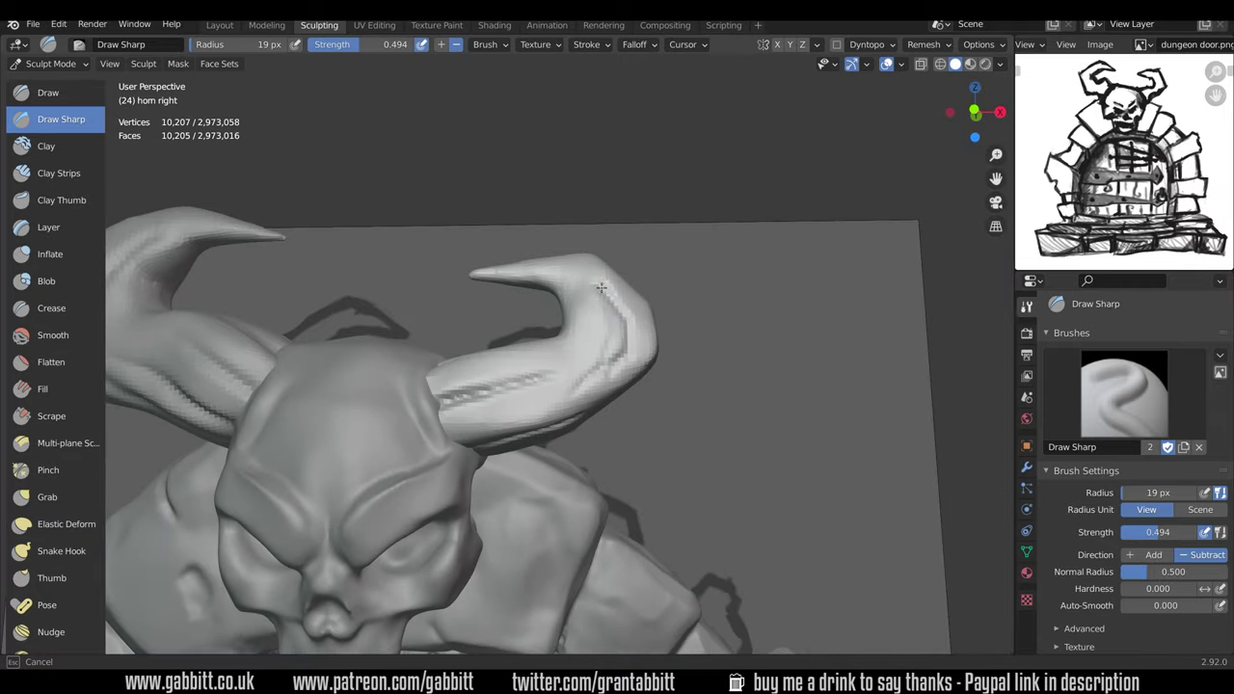
key(ctrl+z)
Step: Add more Draw Sharp grooves around the right horn's bend and underside, undoing the last unwanted stroke
middle_drag(531, 395, 771, 280)
drag(792, 262, 877, 373)
drag(804, 464, 756, 495)
scroll(856, 433, down, 8)
mouse_move(856, 429)
middle_down()
mouse_move(835, 397)
mouse_move(861, 344)
middle_up()
scroll(861, 344, up, 4)
scroll(738, 323, up, 1)
key(ctrl+z)
Step: Refine the right horn's grooves with Draw Sharp at 14 px, smoothing between them
middle_drag(746, 312, 867, 205)
scroll(817, 291, down, 5)
middle_drag(776, 282, 824, 315)
scroll(824, 315, up, 5)
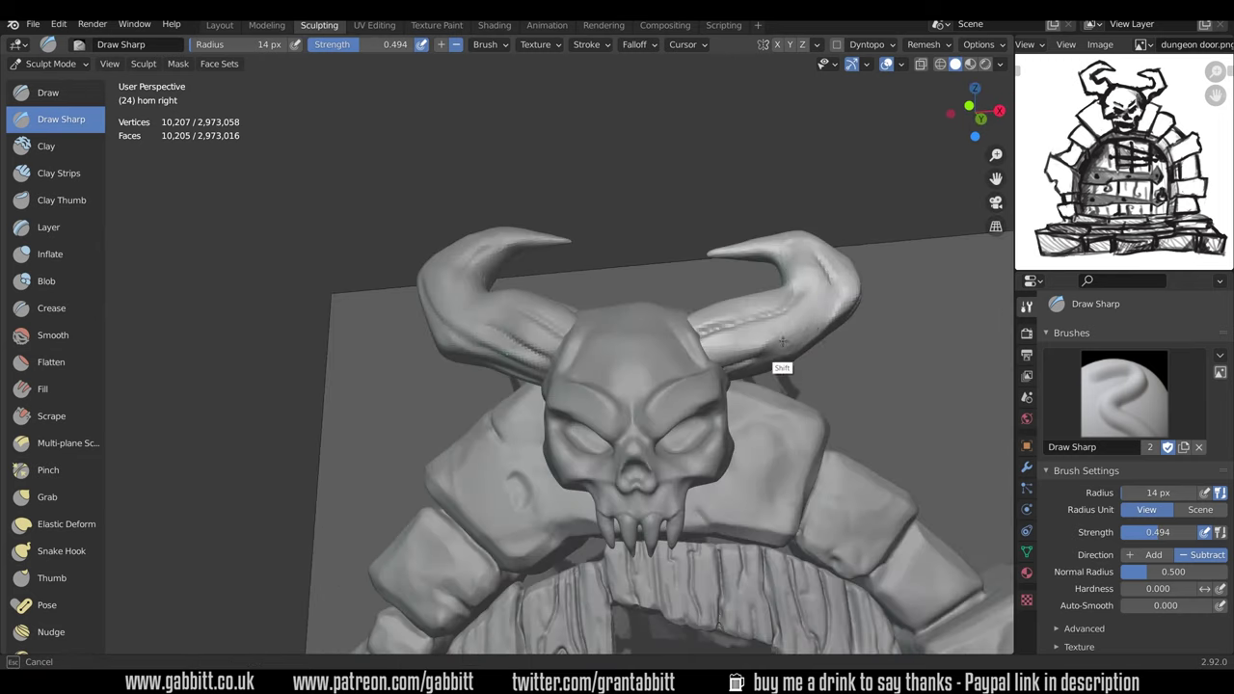
middle_drag(771, 379, 708, 275)
middle_drag(800, 165, 800, 289)
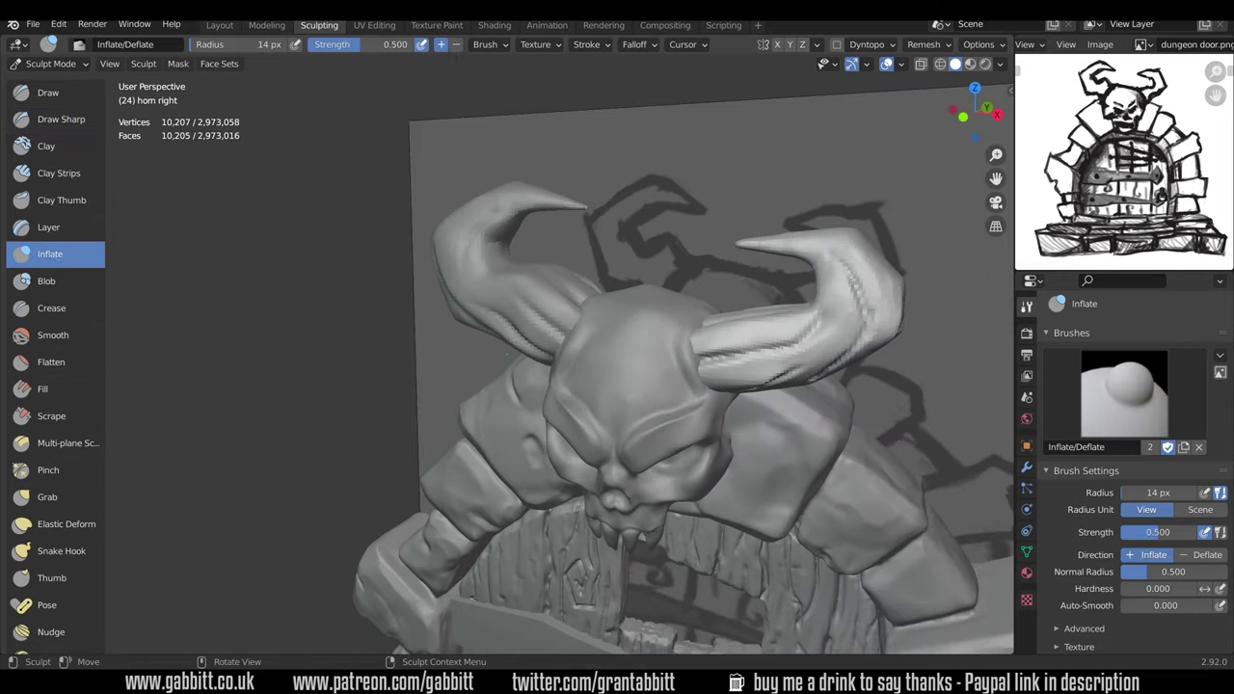
Step: Switch sculpting from the right horn to the left horn
key(ctrl+Tab)
click(530, 223)
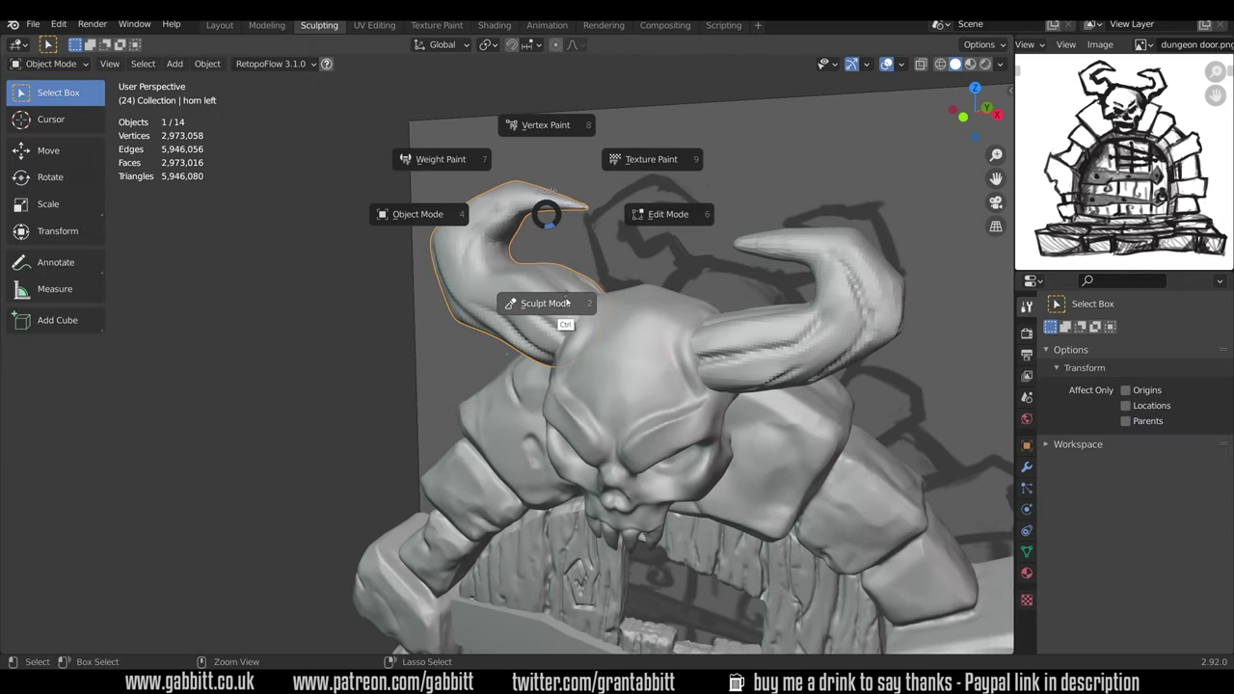
click(567, 294)
ctrl+middle_drag(665, 226, 689, 347)
mouse_move(689, 347)
middle_down()
mouse_move(762, 337)
mouse_move(722, 349)
mouse_move(728, 296)
mouse_move(779, 217)
mouse_move(757, 270)
mouse_move(740, 248)
mouse_move(736, 282)
mouse_move(836, 189)
mouse_move(861, 242)
mouse_move(840, 255)
middle_up()
Step: Switch sculpting back to the right horn and set up the Draw Sharp brush at 31 px
key(ctrl+Tab)
click(685, 219)
click(708, 228)
key(ctrl+Tab)
click(715, 304)
key(f)
click(704, 279)
click(73, 120)
middle_drag(578, 251, 670, 278)
middle_drag(642, 160, 694, 374)
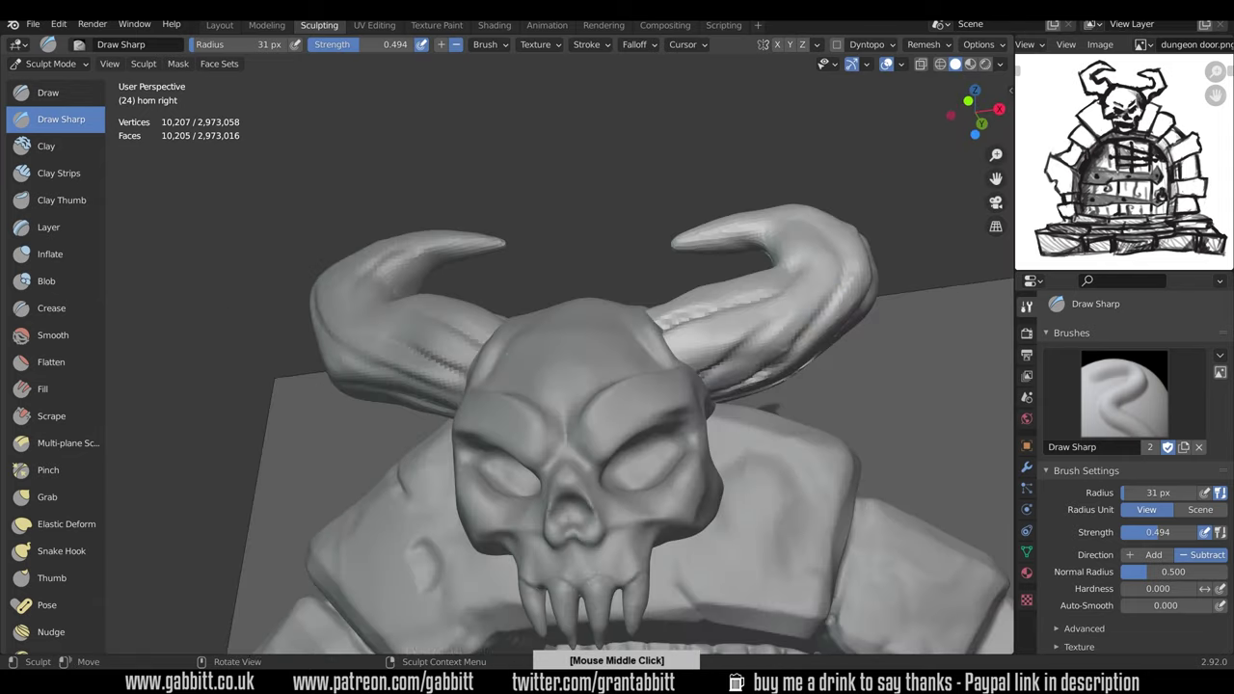
Step: Remesh both horns at a finer resolution, starting with the right horn
middle_drag(790, 333, 713, 414)
scroll(713, 414, down, 8)
middle_drag(675, 328, 723, 352)
scroll(724, 352, up, 9)
key(shift+r)
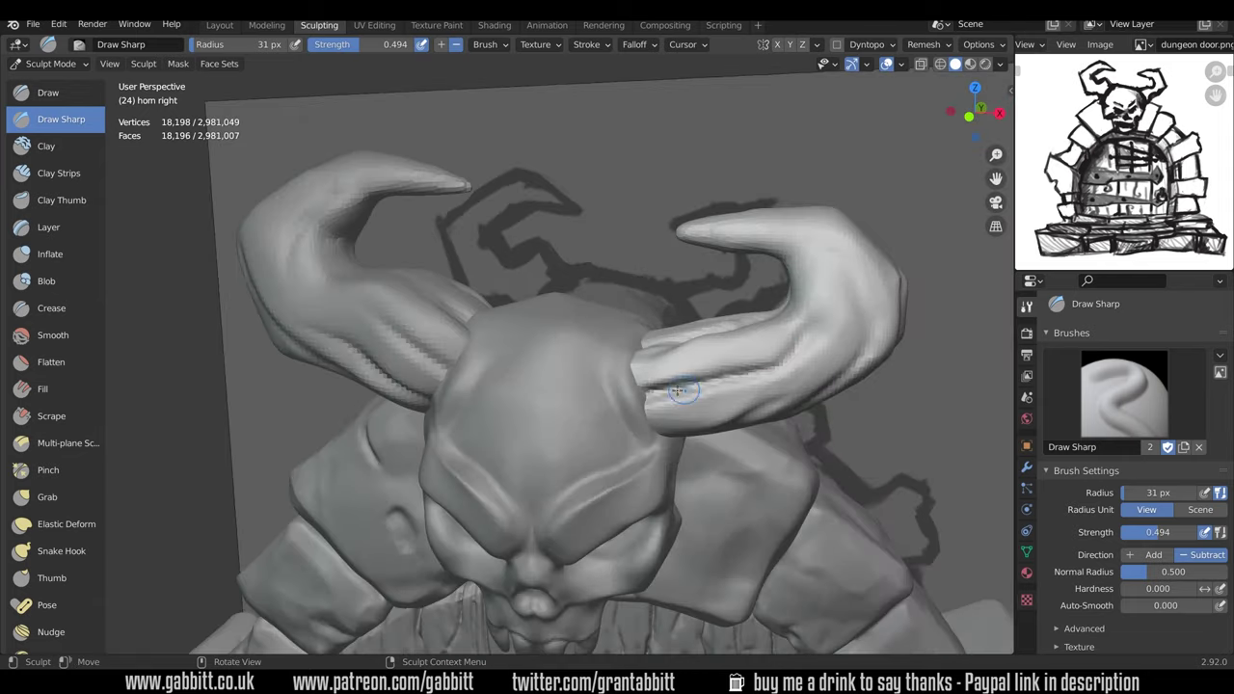
middle_drag(834, 288, 763, 268)
click(809, 261)
key(ctrl+r)
Step: Refine the left horn's grooves with Draw Sharp at 45 and 18 px, smoothing between them
middle_drag(675, 313, 639, 358)
mouse_move(805, 289)
middle_down()
mouse_move(722, 270)
mouse_move(674, 217)
middle_up()
drag(676, 154, 665, 89)
middle_drag(665, 88, 865, 404)
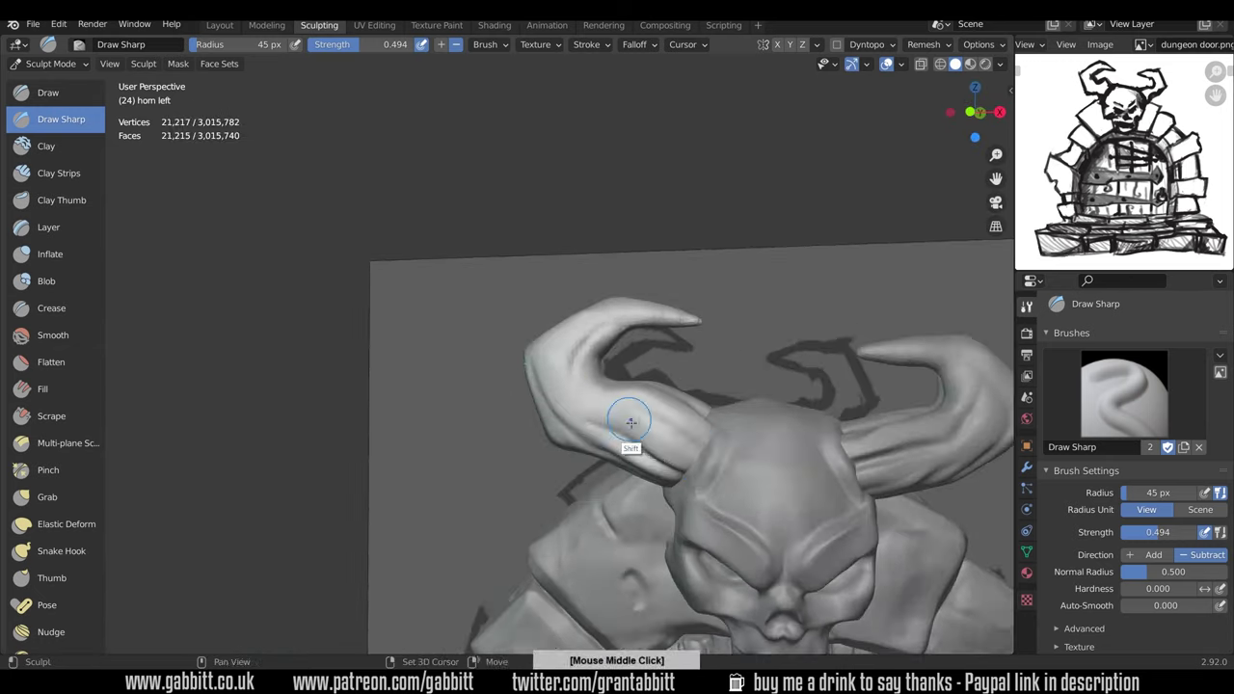
mouse_move(627, 418)
middle_down()
mouse_move(747, 393)
mouse_move(295, 294)
mouse_move(424, 234)
mouse_move(608, 310)
mouse_move(482, 289)
mouse_move(419, 234)
mouse_move(674, 359)
middle_up()
scroll(675, 358, down, 5)
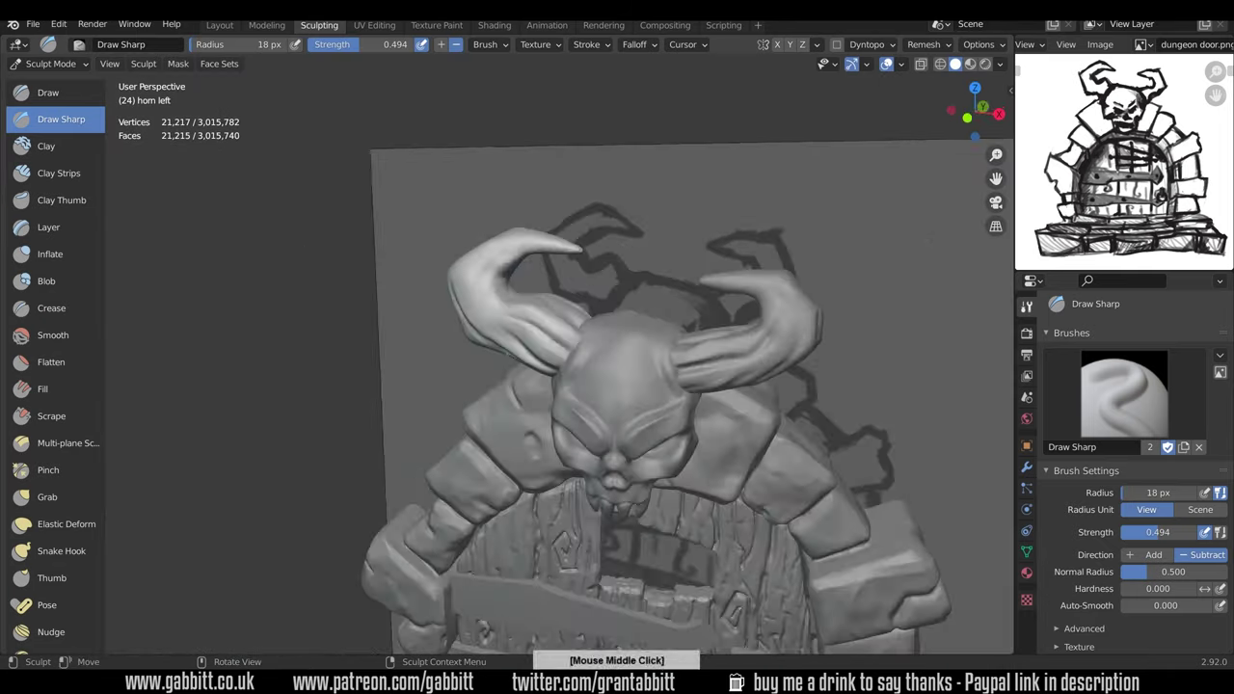
Step: Leave the left horn, select the skull and enter Sculpt Mode on it
key(ctrl+Tab)
click(645, 350)
middle_drag(818, 325, 838, 352)
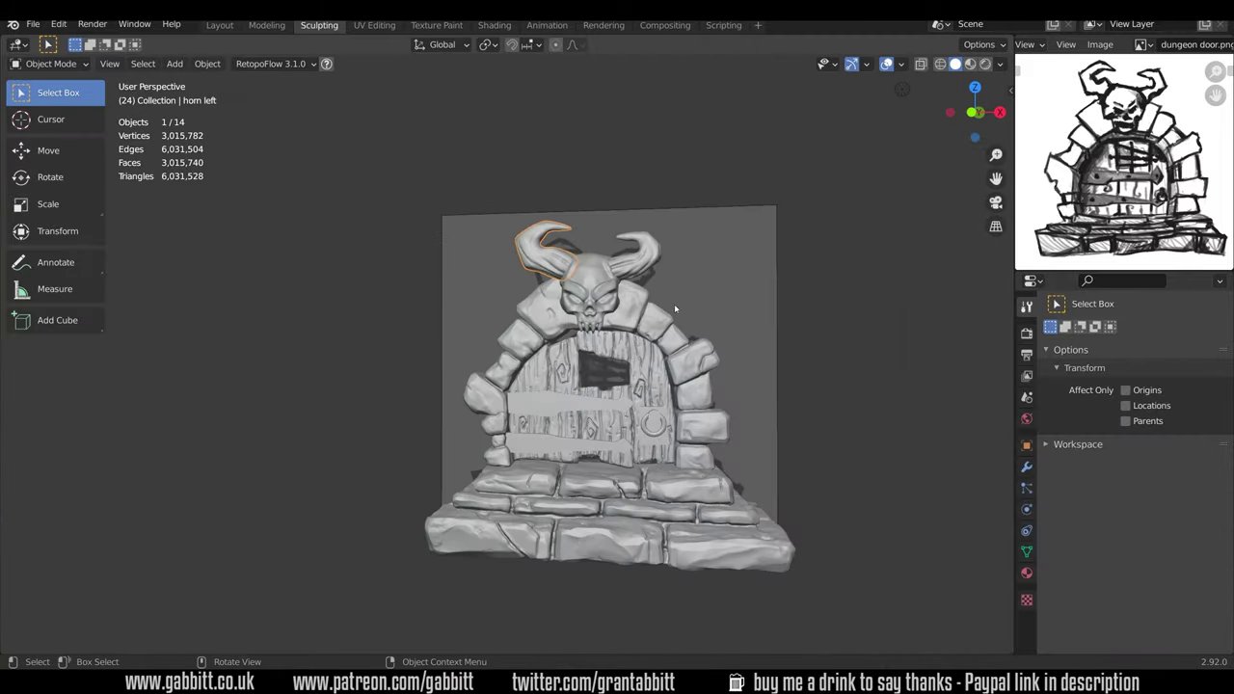
ctrl+middle_drag(676, 319, 702, 248)
shift+middle_drag(819, 252, 708, 319)
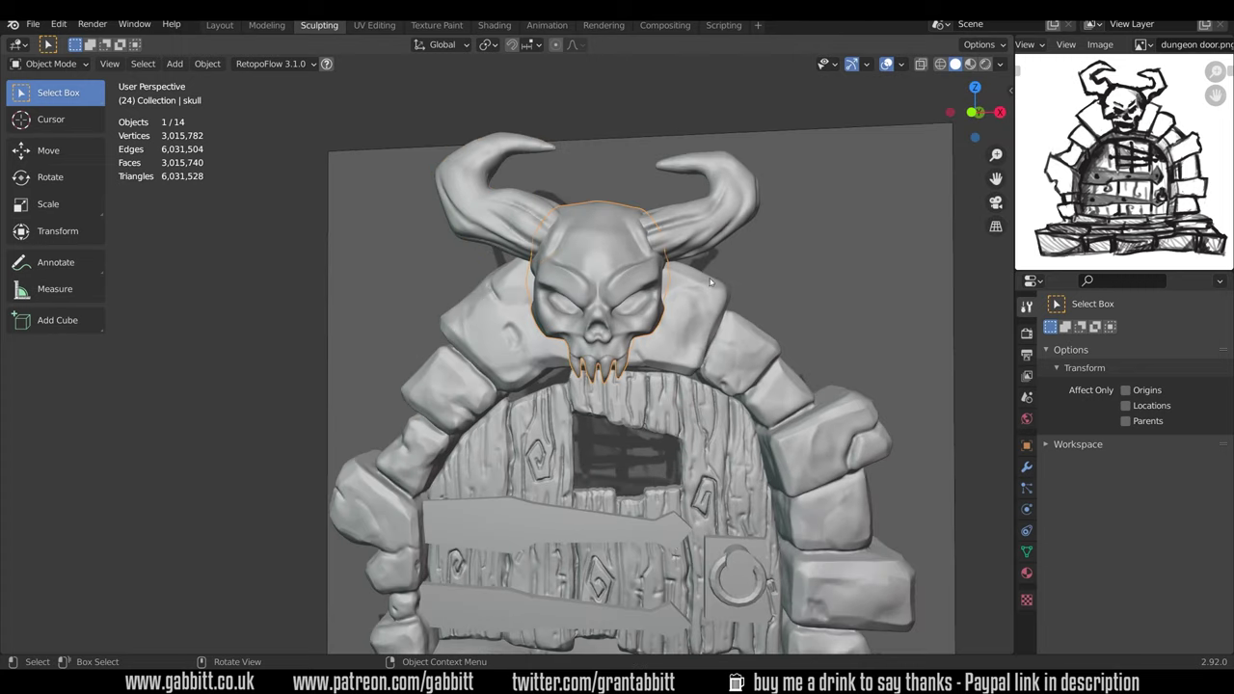
click(709, 367)
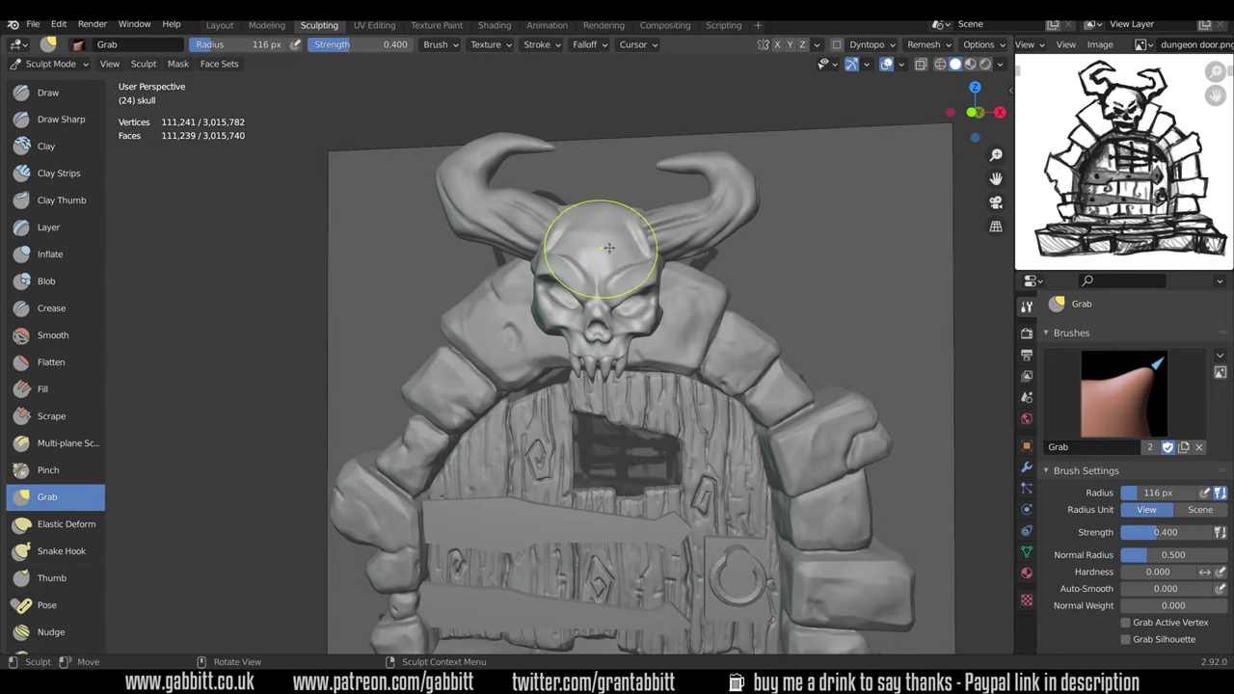
Step: Reshape the skull's cranium and temples with the Grab brush at 116 and 107 px
scroll(665, 274, up, 3)
mouse_move(670, 275)
middle_down()
mouse_move(758, 284)
mouse_move(770, 268)
mouse_move(722, 325)
middle_up()
mouse_move(646, 331)
middle_down()
mouse_move(715, 360)
mouse_move(743, 267)
mouse_move(721, 205)
middle_up()
scroll(689, 381, down, 2)
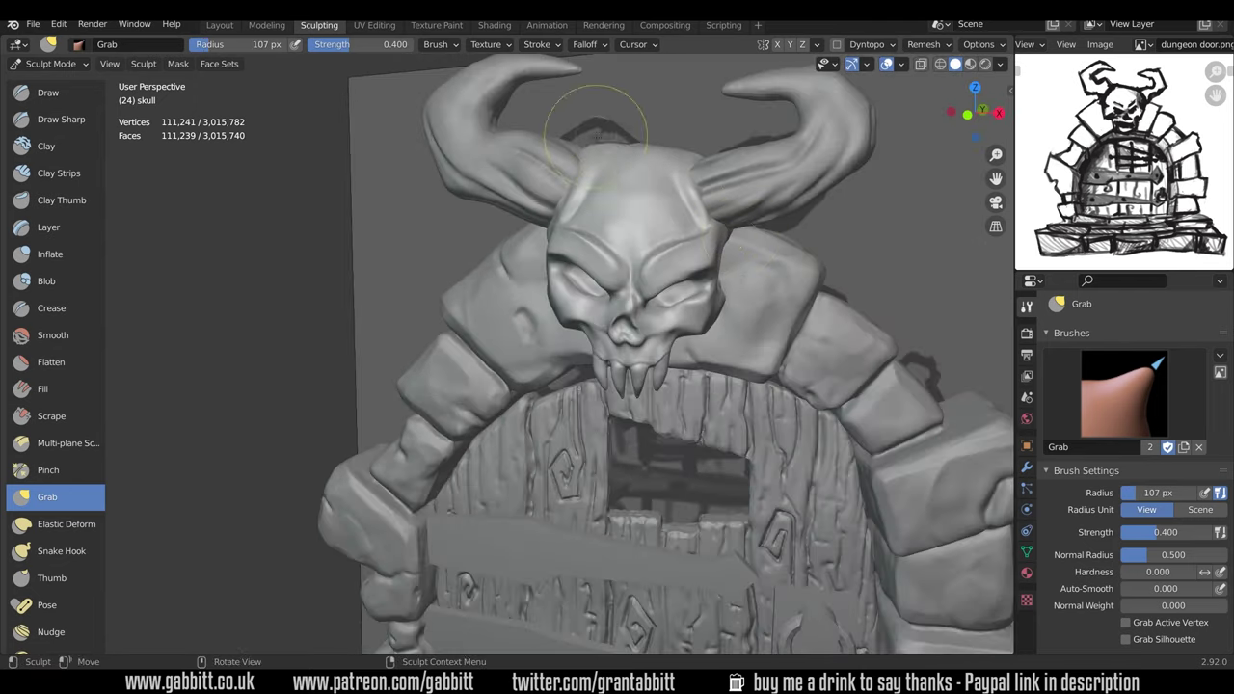
middle_drag(596, 153, 569, 197)
drag(575, 192, 586, 196)
middle_drag(580, 250, 572, 214)
drag(553, 283, 564, 291)
Step: Adjust the skull's cheekbones and eye sockets with Grab at 107 px
scroll(617, 313, down, 3)
mouse_move(675, 327)
middle_down()
mouse_move(728, 340)
mouse_move(665, 307)
middle_up()
scroll(656, 299, up, 5)
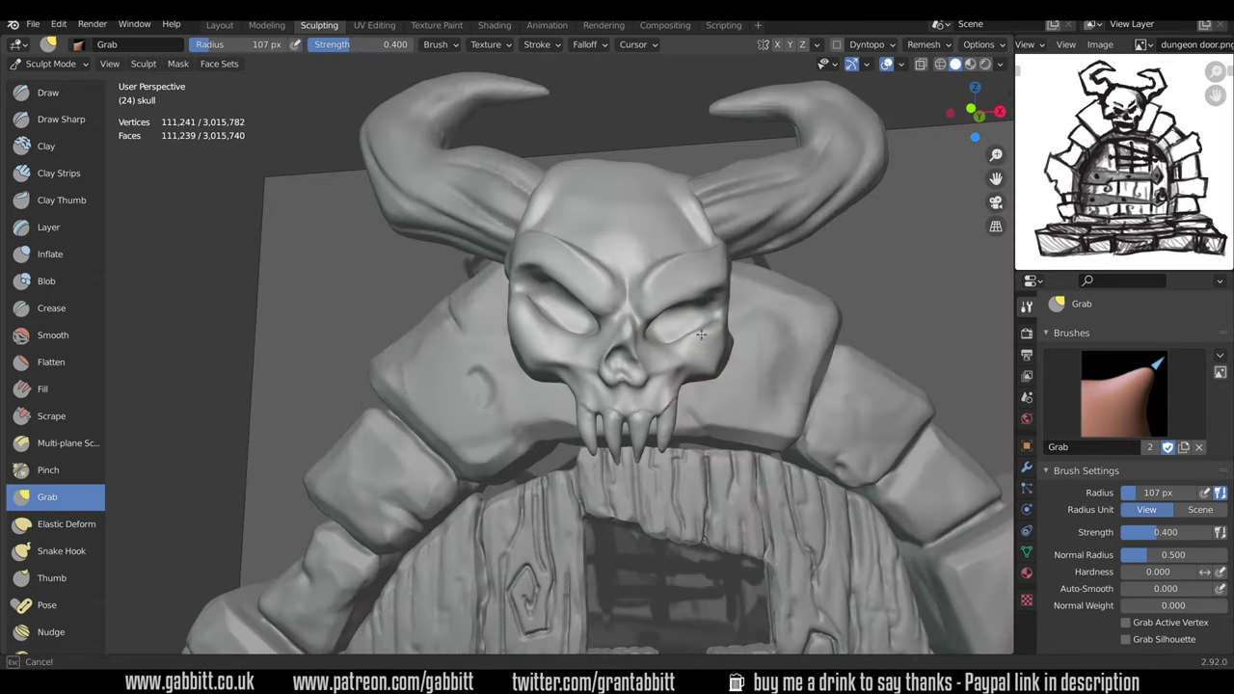
scroll(703, 332, up, 2)
middle_drag(722, 344, 559, 241)
ctrl+middle_drag(674, 280, 636, 289)
ctrl+middle_drag(827, 324, 742, 418)
scroll(827, 349, down, 5)
shift+middle_drag(706, 347, 705, 387)
scroll(706, 388, up, 4)
mouse_move(705, 387)
middle_down()
mouse_move(650, 347)
mouse_move(578, 355)
mouse_move(641, 349)
mouse_move(619, 339)
mouse_move(724, 366)
mouse_move(703, 365)
middle_up()
middle_drag(695, 309, 718, 356)
scroll(730, 234, down, 2)
Step: Break off the tip of the outer left fang using Clay Strips at 74 px and remesh the skull
middle_drag(729, 235, 687, 323)
scroll(694, 278, down, 5)
scroll(688, 283, up, 5)
scroll(686, 323, up, 4)
click(67, 173)
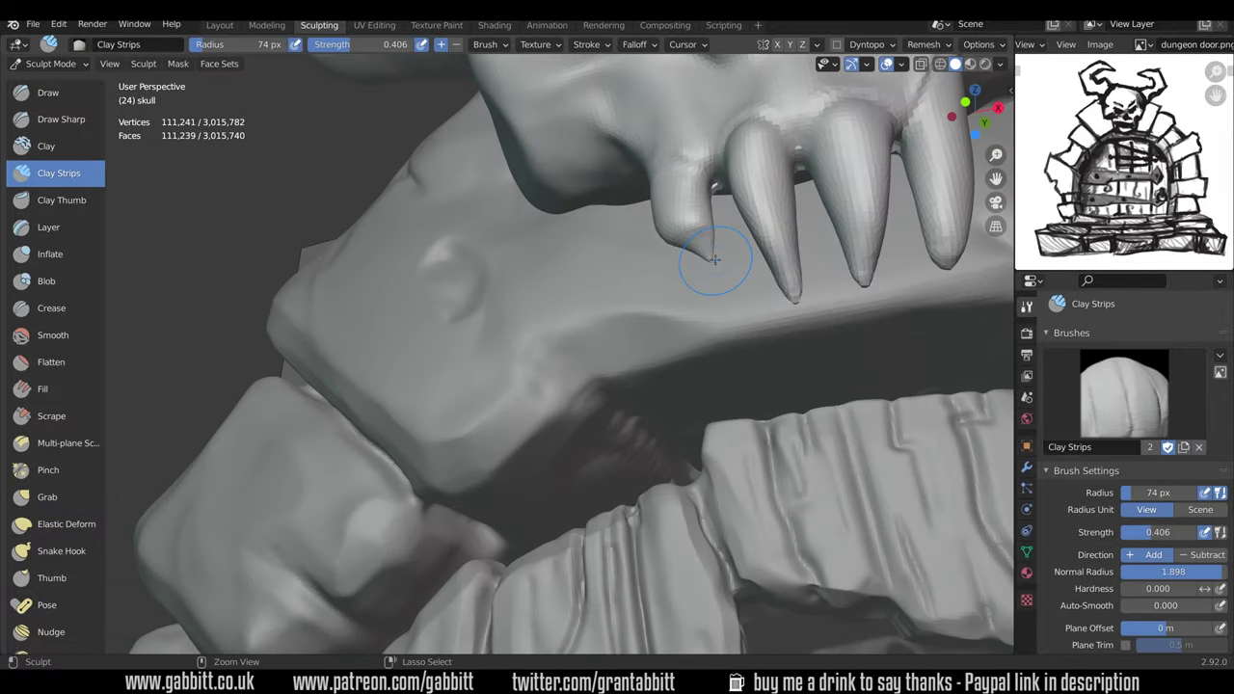
middle_drag(704, 229, 678, 256)
scroll(698, 279, down, 4)
scroll(677, 254, up, 3)
drag(626, 293, 624, 303)
middle_drag(656, 280, 711, 270)
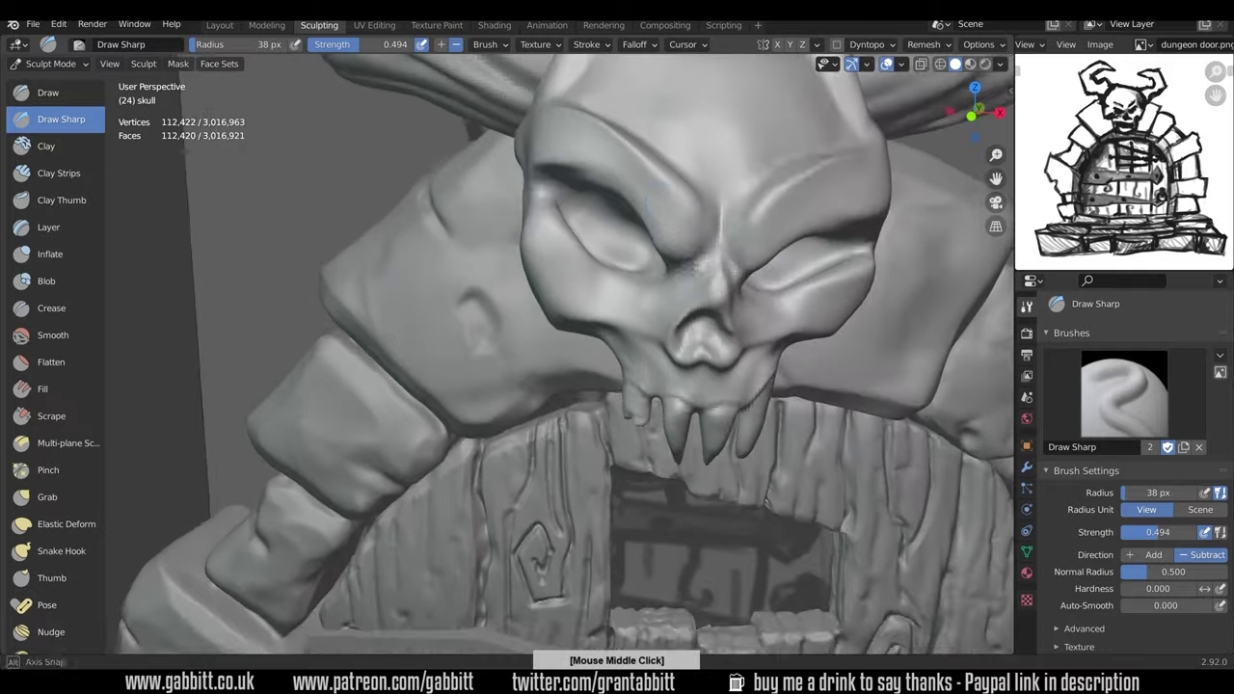
Step: Carve cracks through the left brow and cheekbone with Draw Sharp, reducing the radius from 28 to 11 px
scroll(790, 376, down, 4)
scroll(800, 386, up, 3)
mouse_move(796, 371)
middle_down()
mouse_move(763, 308)
mouse_move(785, 318)
middle_up()
key(f)
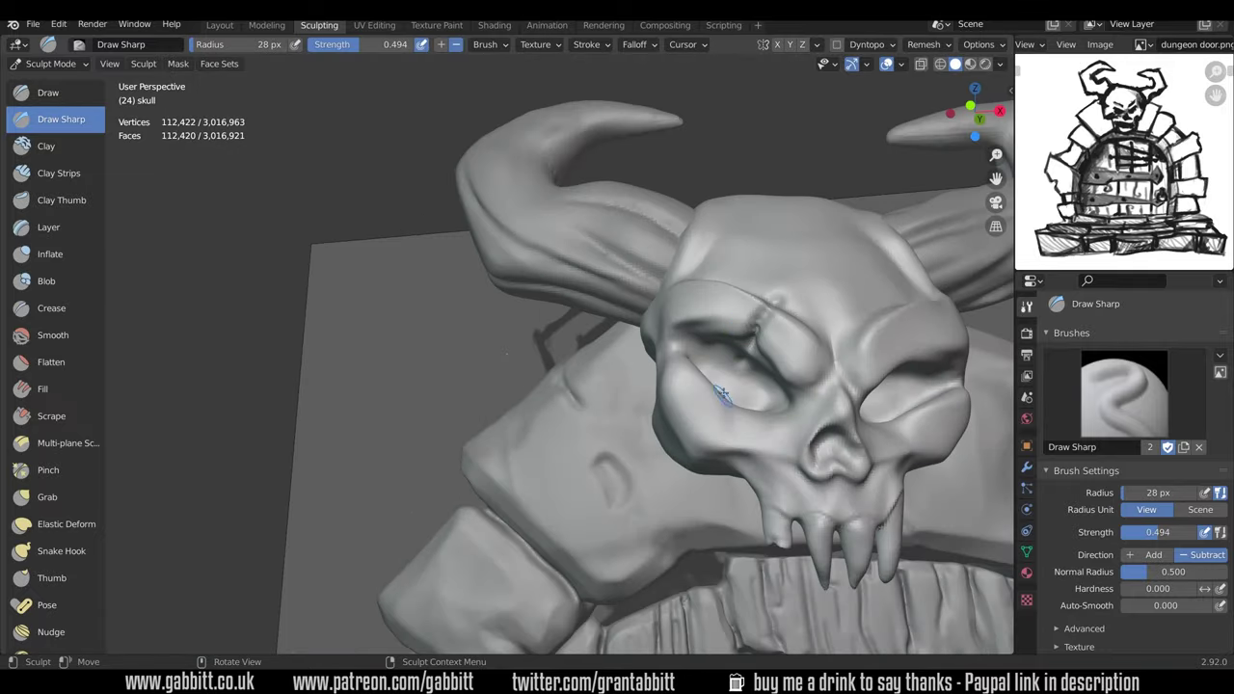
drag(721, 390, 706, 429)
scroll(718, 390, up, 2)
mouse_move(713, 397)
middle_down()
mouse_move(718, 384)
mouse_move(738, 391)
middle_up()
key(f)
drag(778, 417, 769, 471)
middle_drag(771, 464, 761, 490)
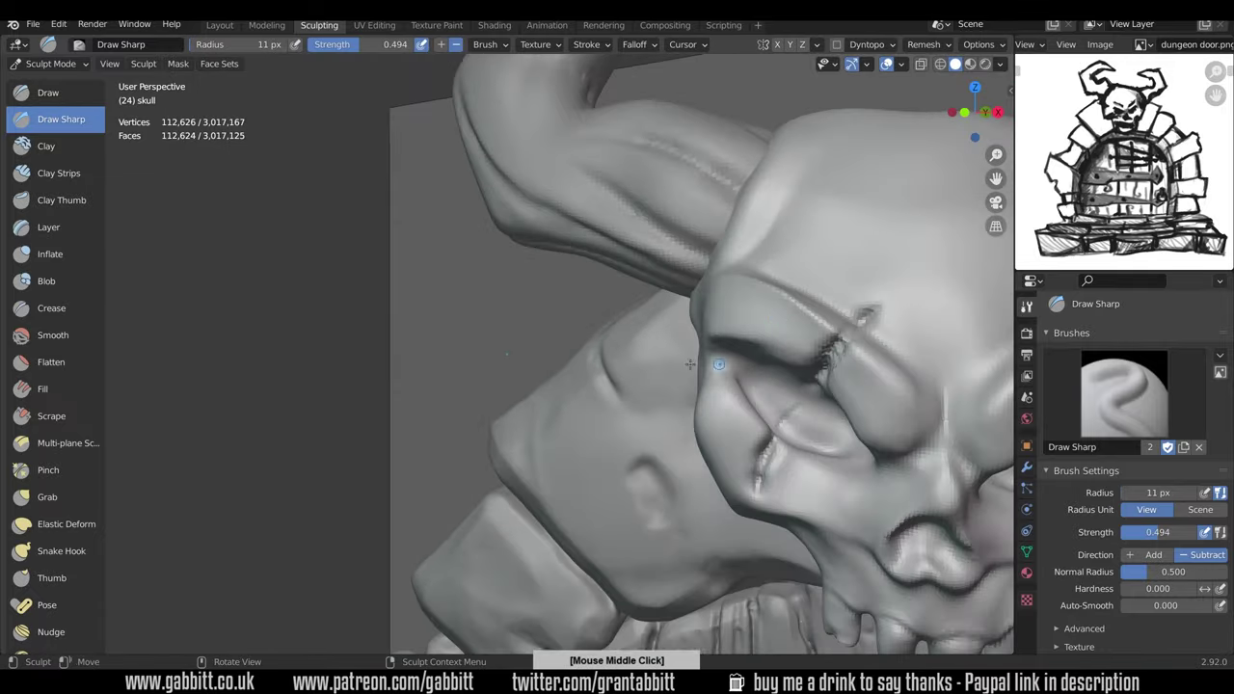
Step: Extend the brow and cheek cracks with Draw Sharp and remesh the skull at a finer resolution
ctrl+drag(853, 328, 873, 310)
mouse_move(872, 323)
middle_down()
mouse_move(854, 353)
mouse_move(858, 322)
middle_up()
ctrl+drag(782, 429, 774, 468)
middle_drag(774, 443, 777, 468)
key(2)
mouse_move(790, 338)
middle_down()
mouse_move(732, 331)
mouse_move(857, 297)
middle_up()
scroll(746, 289, down, 2)
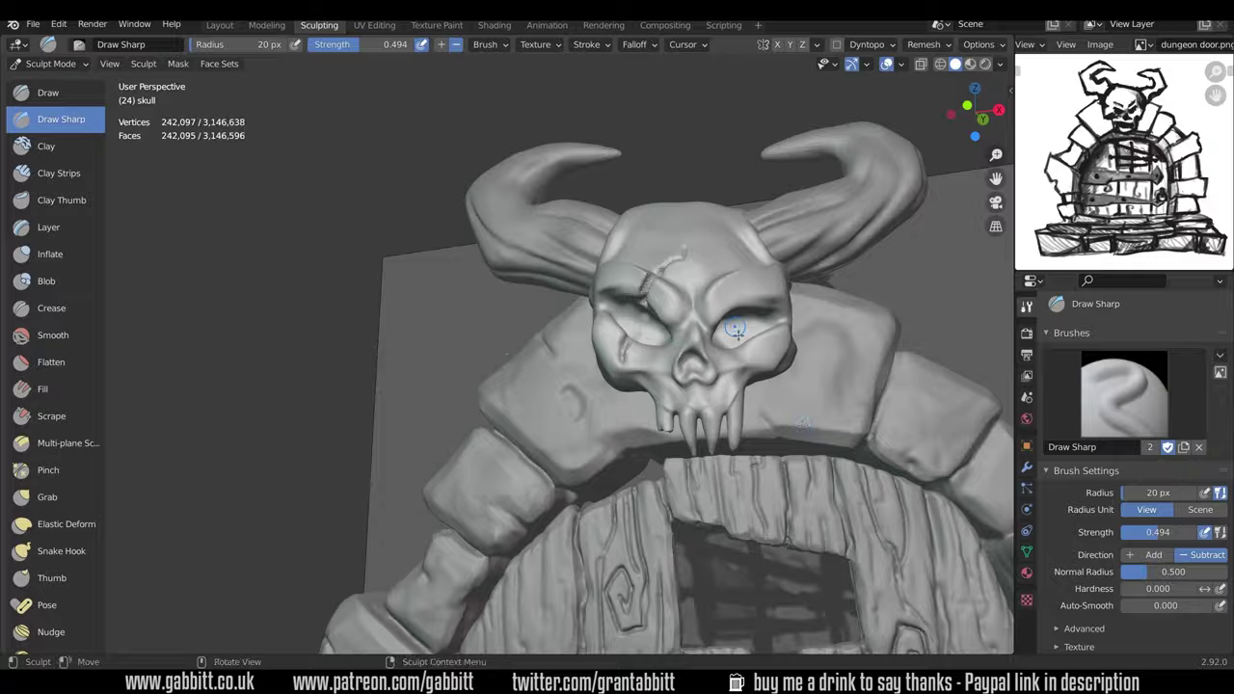
Step: Rework the fang tips from below with Clay Strips at 50 px
scroll(806, 425, up, 3)
middle_drag(806, 425, 811, 377)
middle_drag(742, 466, 687, 526)
middle_drag(711, 451, 688, 504)
ctrl+middle_drag(808, 385, 665, 347)
ctrl+middle_drag(696, 461, 691, 405)
mouse_move(691, 405)
ctrl+middle_down()
mouse_move(703, 328)
mouse_move(726, 461)
mouse_move(672, 248)
mouse_move(779, 341)
mouse_move(815, 452)
mouse_move(685, 519)
ctrl+middle_up()
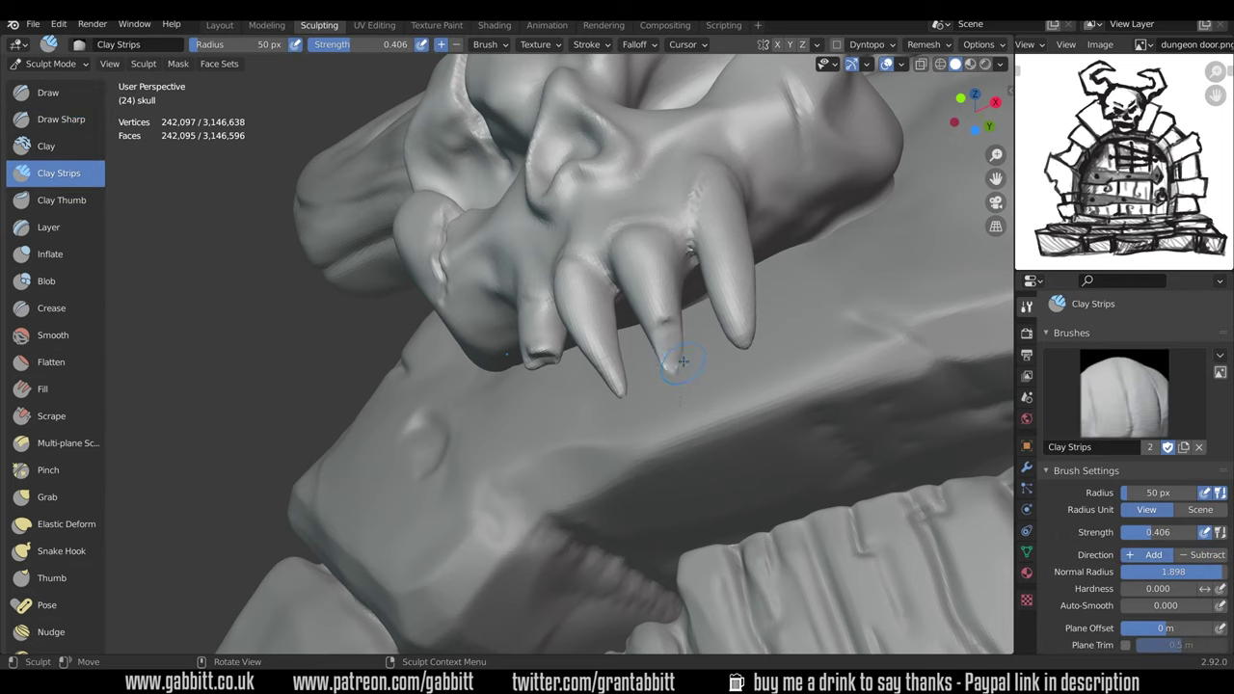
key(g)
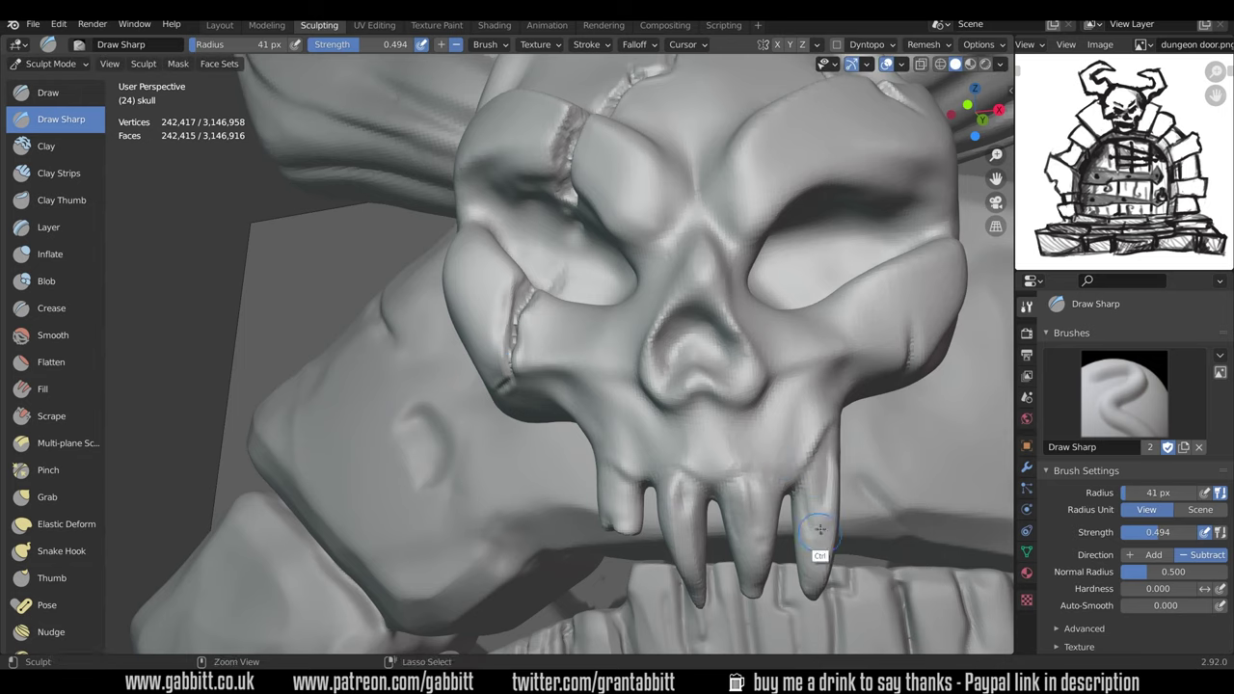
Step: Add Draw Sharp creases to the fangs, starting from a 41 px radius, and nick the right brow
middle_drag(814, 515, 833, 501)
key(f)
click(641, 463)
scroll(818, 407, down, 6)
middle_drag(818, 407, 815, 352)
scroll(818, 372, up, 4)
Step: Reshape the fangs with the Grab brush at 78 and 110 px, working from the front and side
click(48, 496)
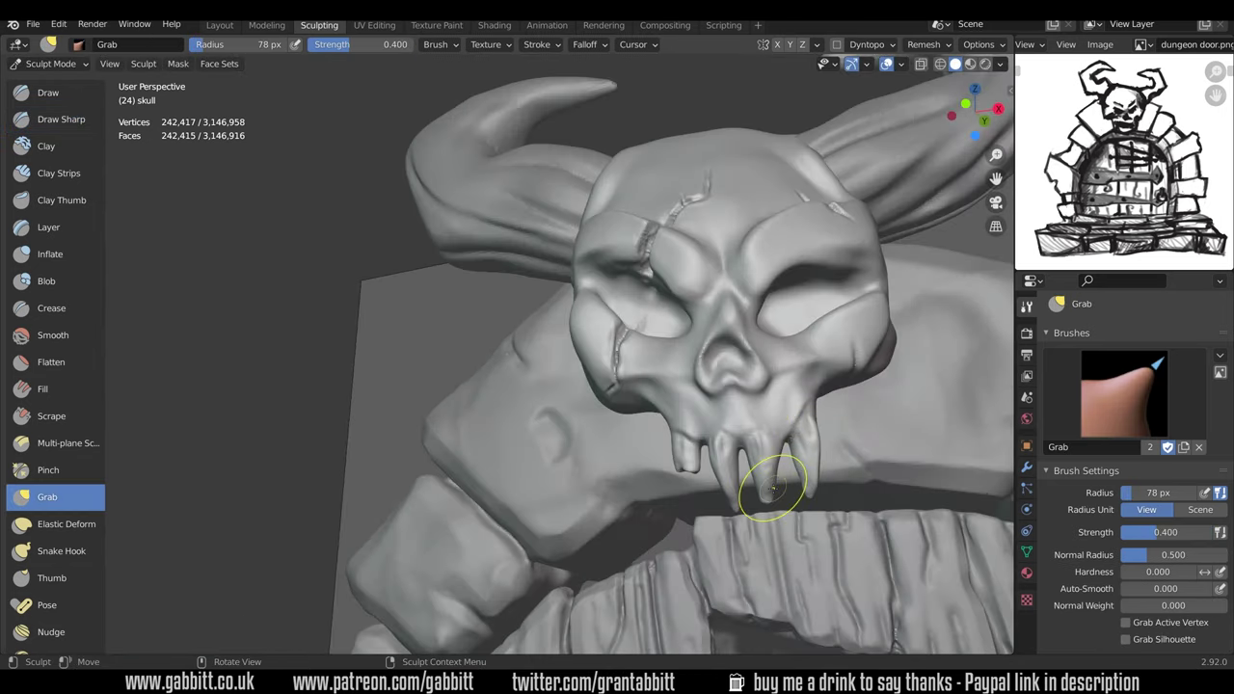
middle_drag(771, 485, 785, 372)
drag(773, 275, 774, 277)
mouse_move(774, 277)
middle_down()
mouse_move(837, 350)
mouse_move(722, 432)
mouse_move(617, 375)
mouse_move(501, 261)
mouse_move(679, 357)
mouse_move(603, 339)
middle_up()
scroll(837, 350, down, 5)
scroll(617, 376, up, 3)
scroll(585, 336, up, 5)
scroll(585, 336, down, 3)
middle_drag(724, 279, 546, 421)
scroll(546, 421, down, 5)
scroll(559, 356, up, 5)
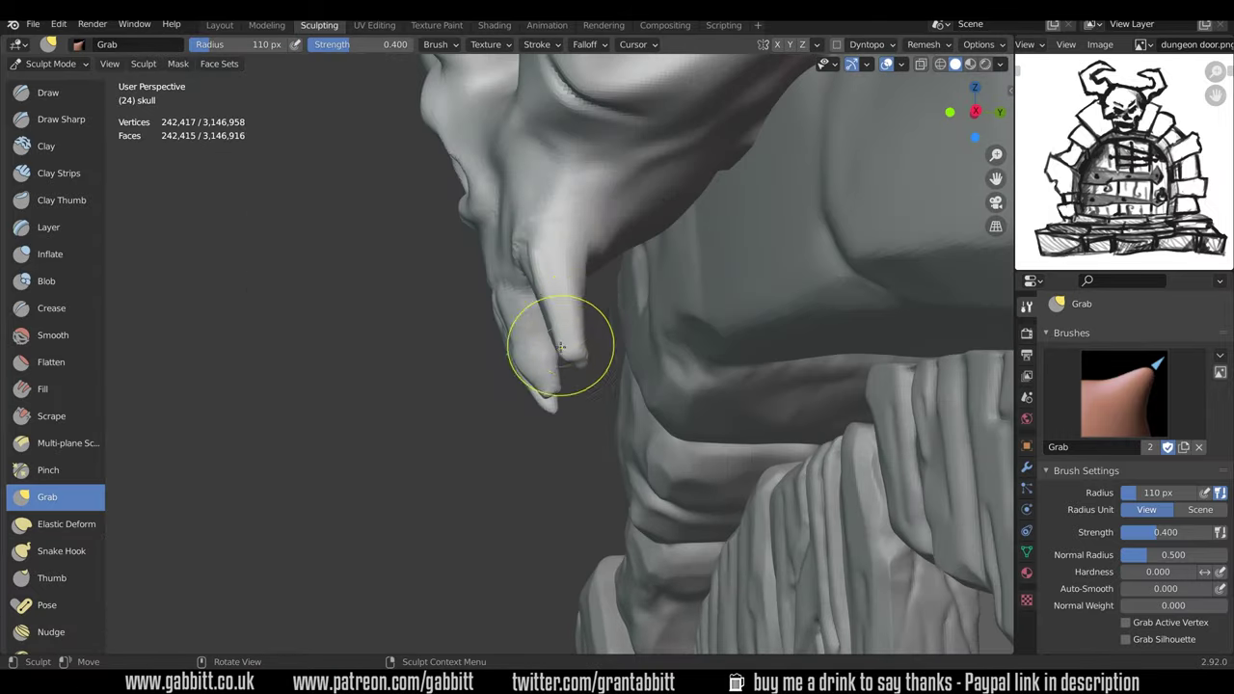
scroll(573, 322, down, 2)
middle_drag(573, 322, 721, 288)
scroll(473, 231, down, 9)
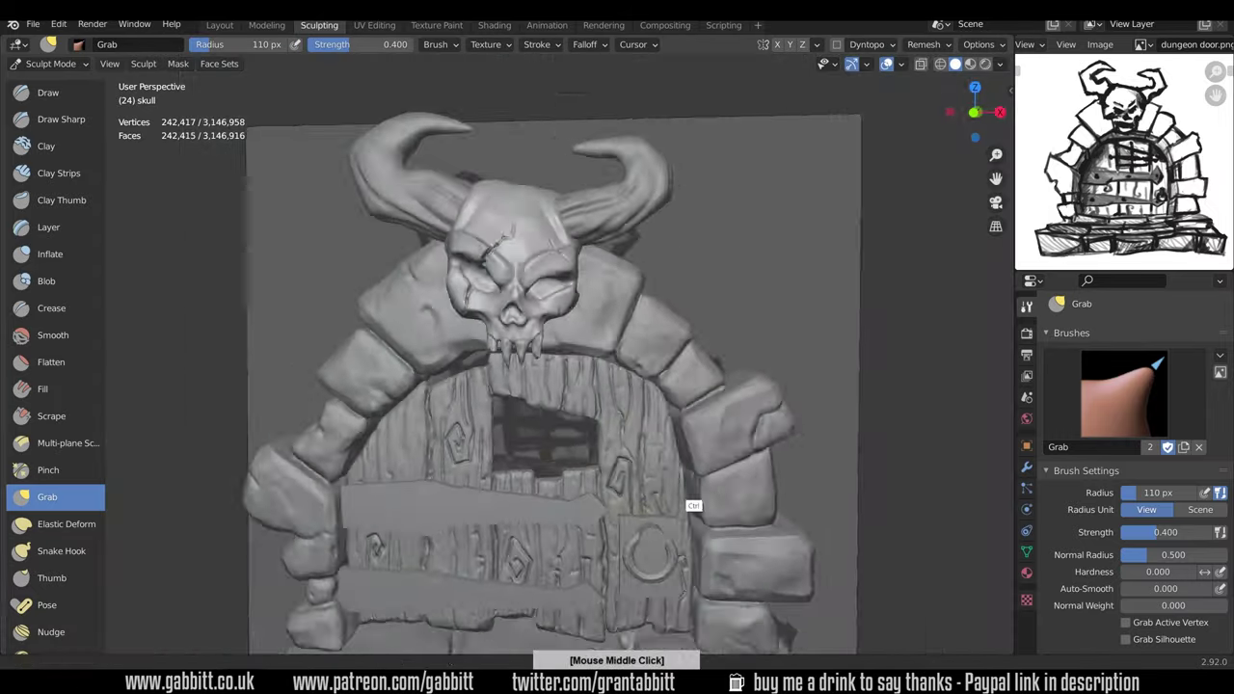
Step: Adjust the profile of the jaw and fangs from both sides with Grab enlarged to 186 px
middle_drag(473, 231, 354, 227)
scroll(757, 313, up, 4)
shift+middle_drag(758, 313, 713, 333)
mouse_move(713, 333)
middle_down()
mouse_move(663, 359)
mouse_move(540, 349)
mouse_move(578, 342)
middle_up()
scroll(518, 347, up, 3)
key(f)
shift+middle_drag(578, 343, 639, 336)
scroll(682, 381, up, 3)
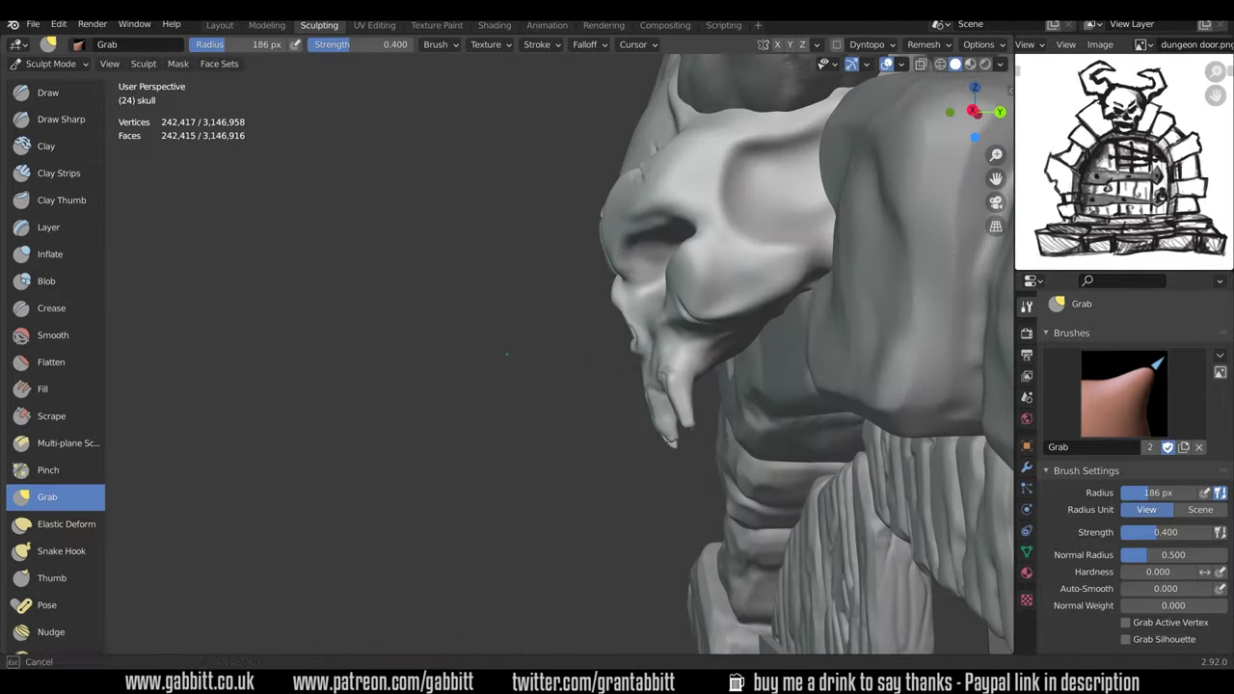
middle_drag(506, 354, 456, 322)
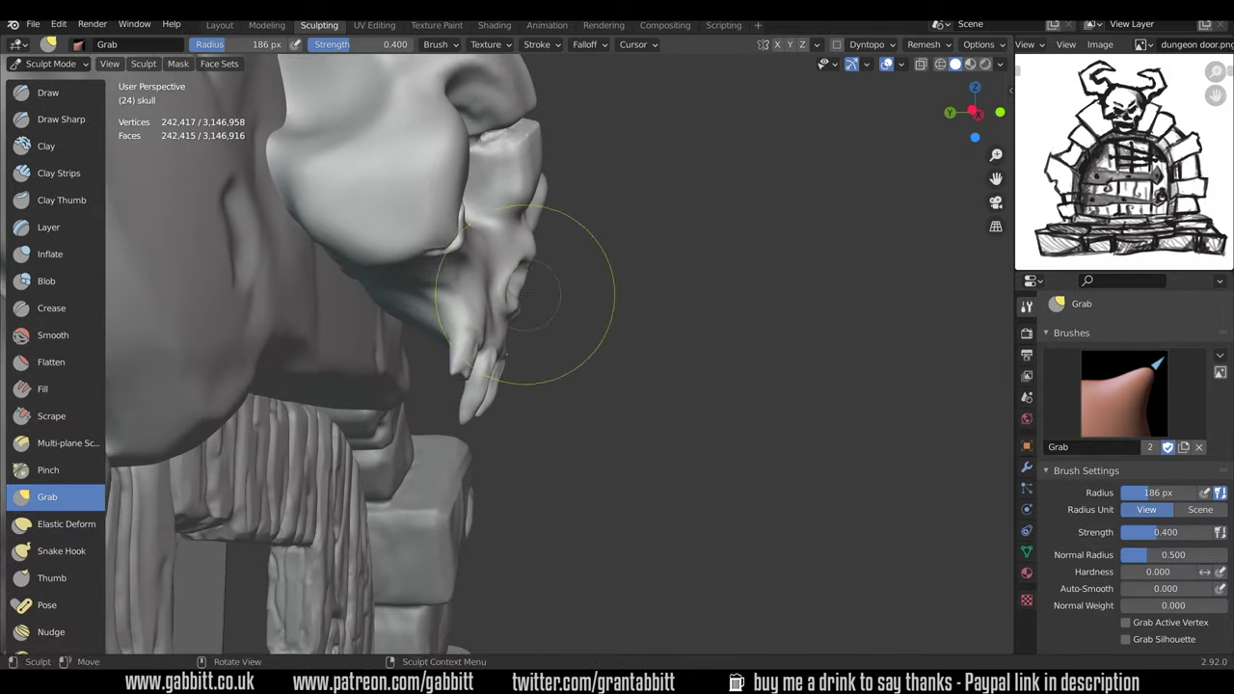
middle_drag(523, 299, 828, 326)
scroll(482, 311, down, 5)
scroll(516, 404, down, 5)
scroll(526, 338, up, 5)
drag(802, 364, 788, 384)
scroll(761, 395, down, 5)
middle_drag(694, 400, 790, 328)
scroll(833, 382, up, 4)
Step: Return to Object Mode, open the Layout workspace and select the skull together with both horns
key(ctrl+Tab)
click(675, 330)
click(220, 26)
shift+click(538, 209)
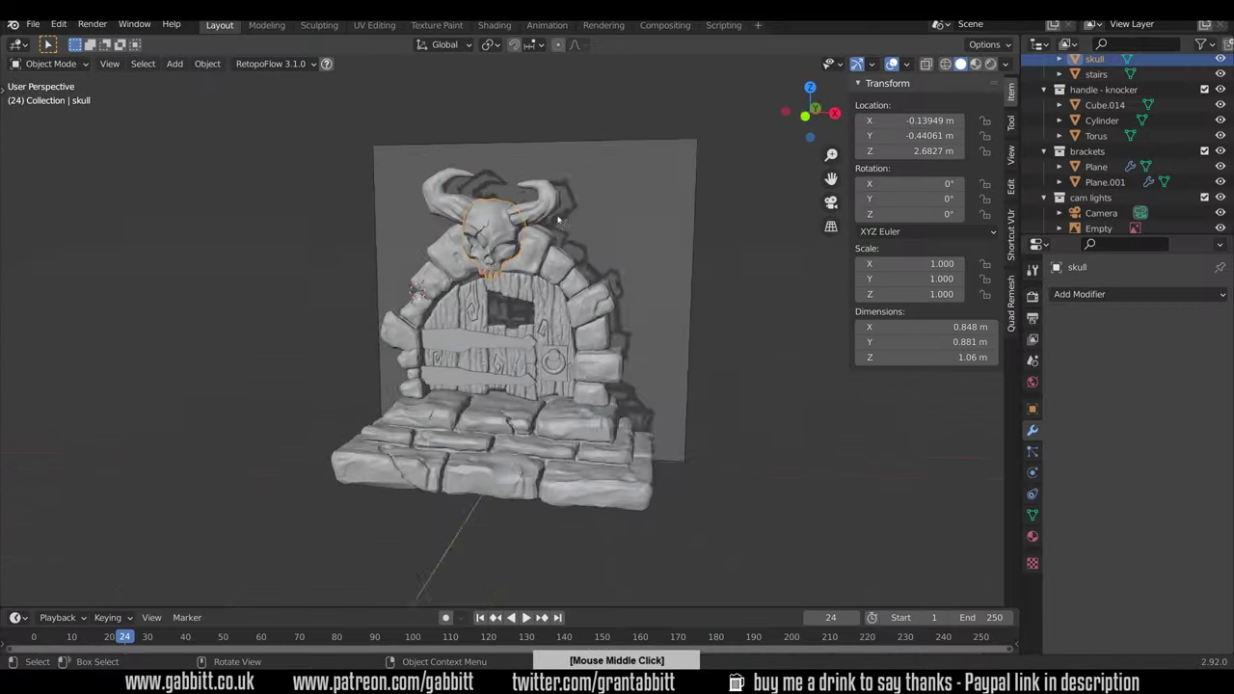
shift+click(448, 198)
Step: Rotate and move the skull and horns together, tilting the left horn to about 7.5°, 6.9° and 3.5° on X, Y and Z
key(r)
key(g)
click(636, 260)
middle_drag(655, 265, 592, 256)
key(r)
key(g)
click(653, 241)
key(r)
key(z)
click(688, 263)
key(g)
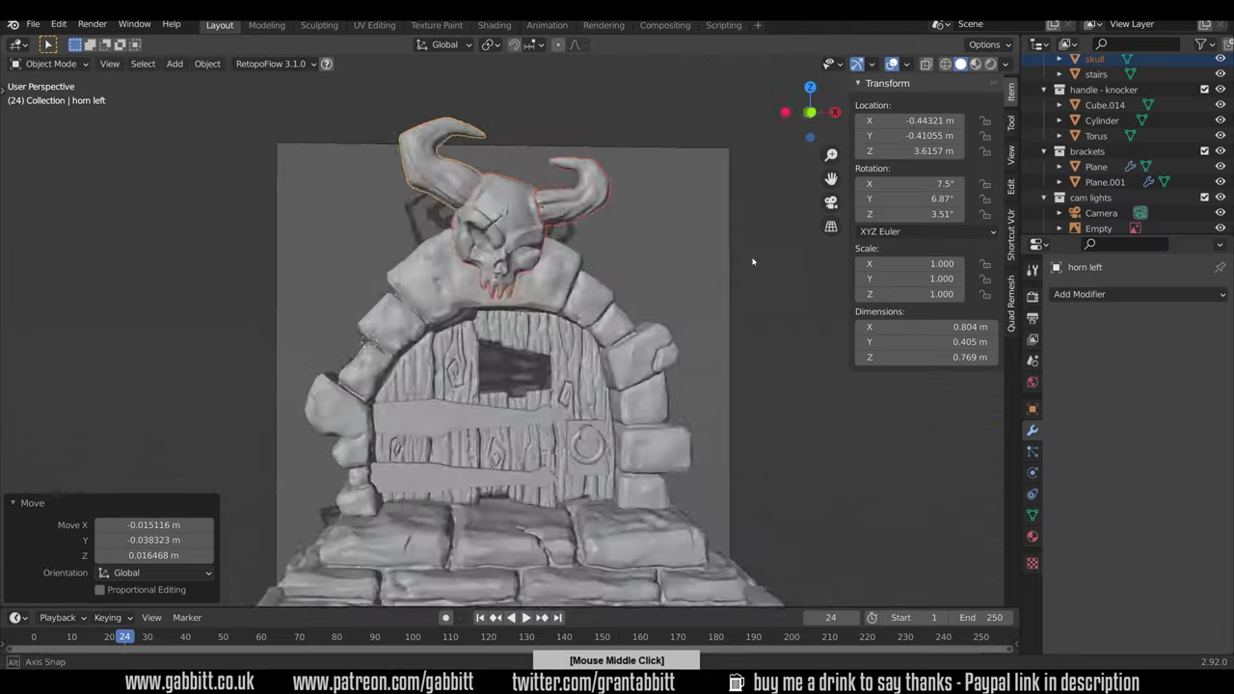
Step: Fine-tune the skull and horns' tilt from the side and move them forward about 0.075 m along negative Y
middle_drag(743, 261, 848, 279)
key(r)
click(603, 321)
middle_drag(742, 324, 641, 327)
key(r)
click(641, 330)
middle_drag(800, 404, 736, 457)
key(g)
click(665, 385)
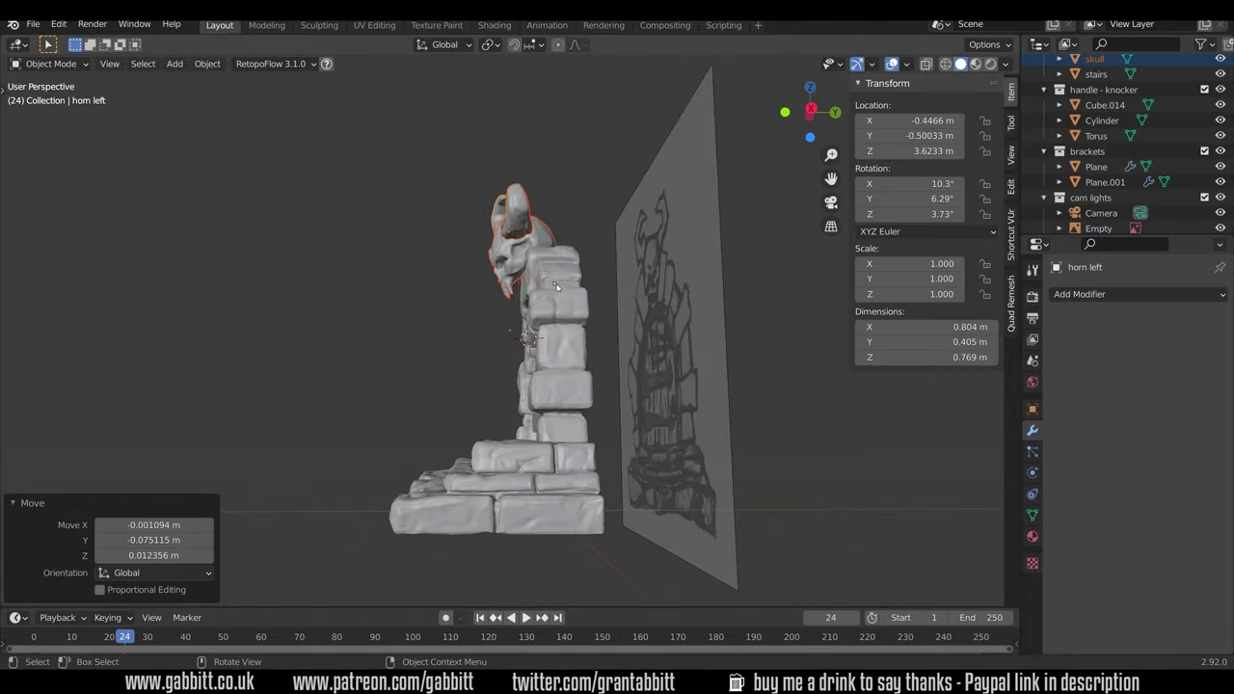
Step: Rotate and move the selected skull and horns against the arch, tilting the right horn to about 10.5°, -0.3° and 3.4° on X, Y and Z
middle_drag(655, 377, 819, 415)
click(550, 258)
shift+click(501, 217)
key(r)
key(g)
click(876, 501)
Step: Reposition the skull and horns over the top of the arch, finishing with a nudge of about 0.019 m along X and 0.003 m along Y
middle_drag(434, 279, 762, 420)
click(541, 265)
key(g)
click(793, 350)
key(g)
click(760, 427)
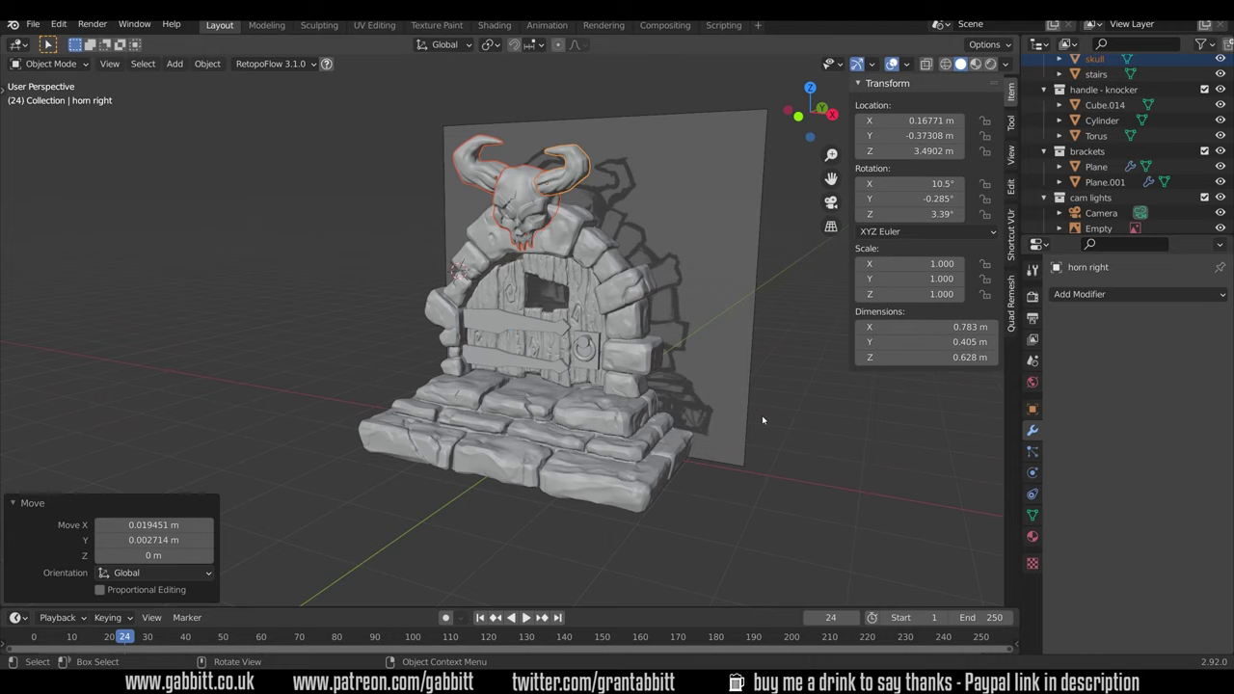